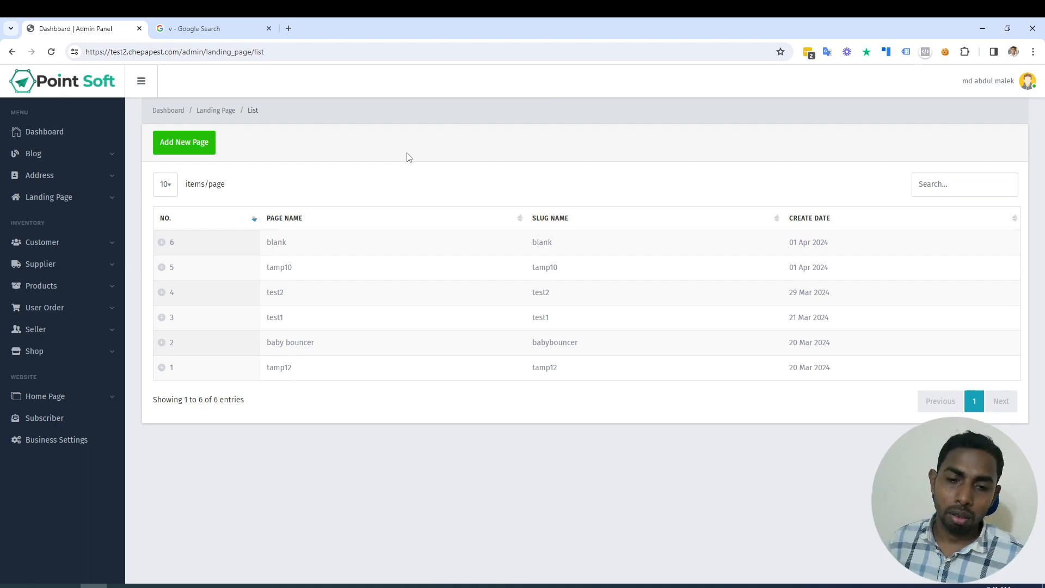
- Create and save a new landing page named blank1 using the blank template
left_click(189, 153)
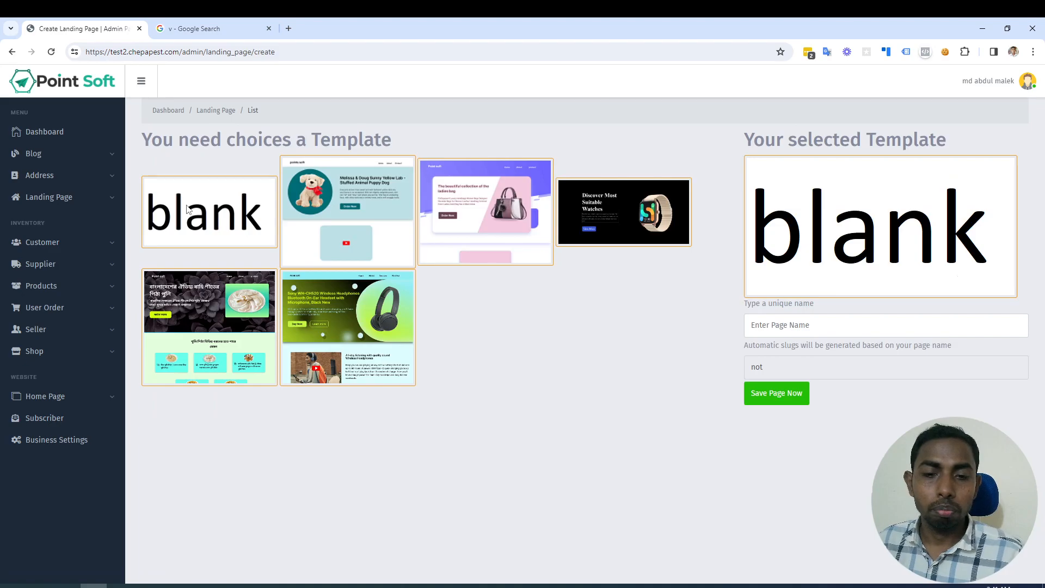
left_click(816, 325)
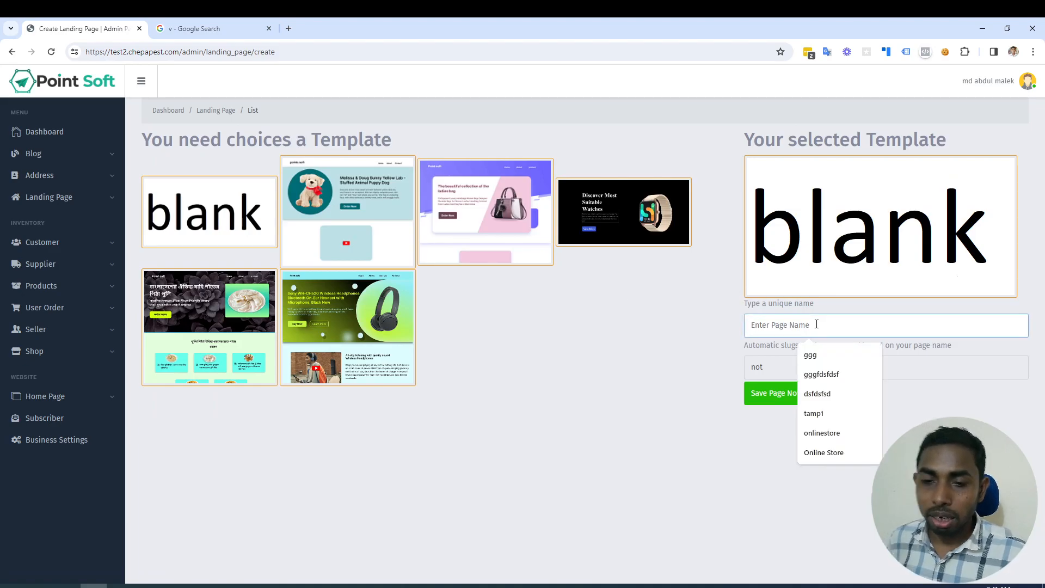
type("bank")
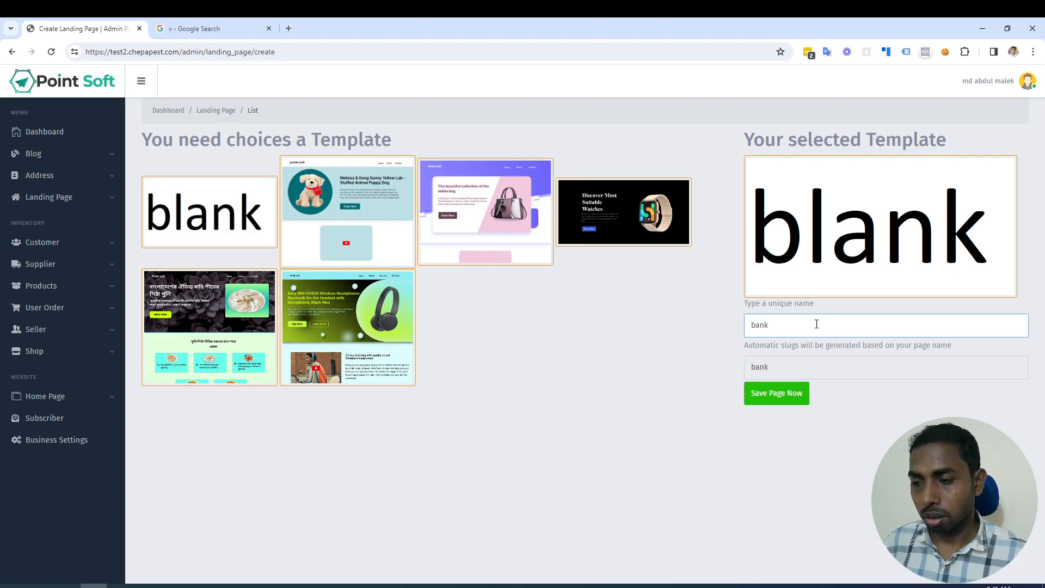
type("l")
key("Right")
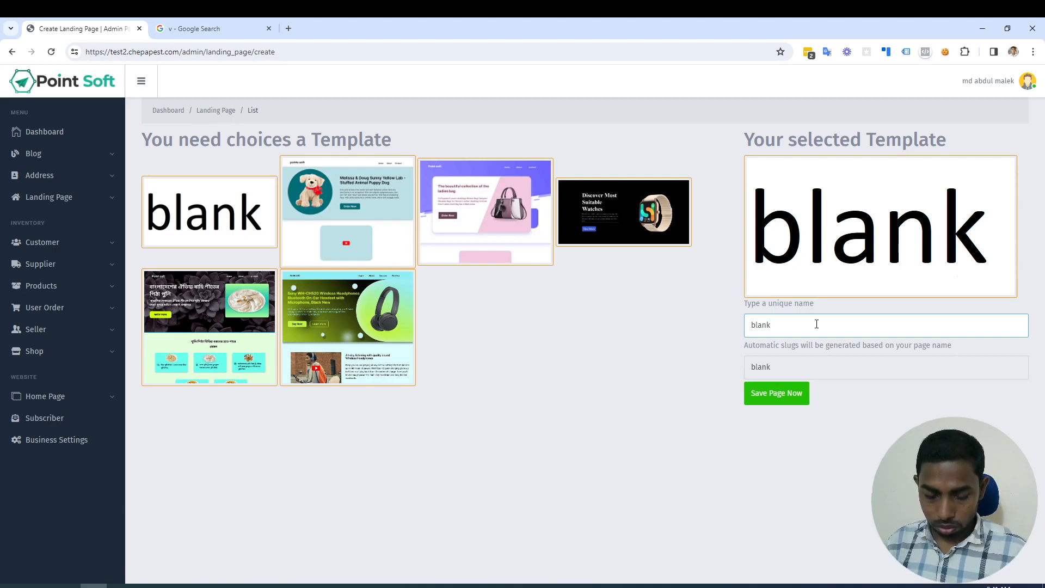
left_click(781, 394)
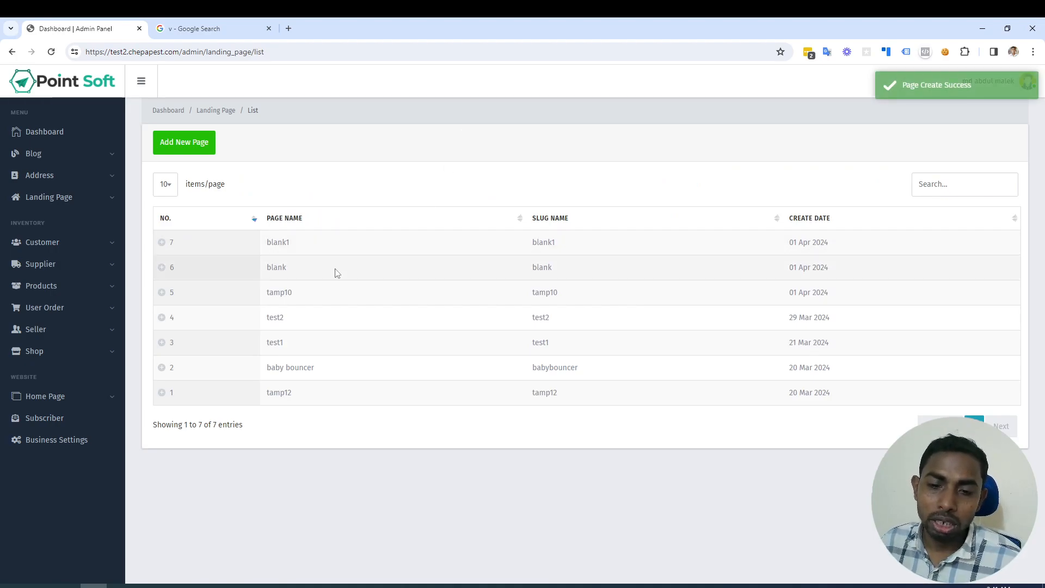
- Open the public view of the blank1 landing page in a new tab and look at it
left_click(201, 245)
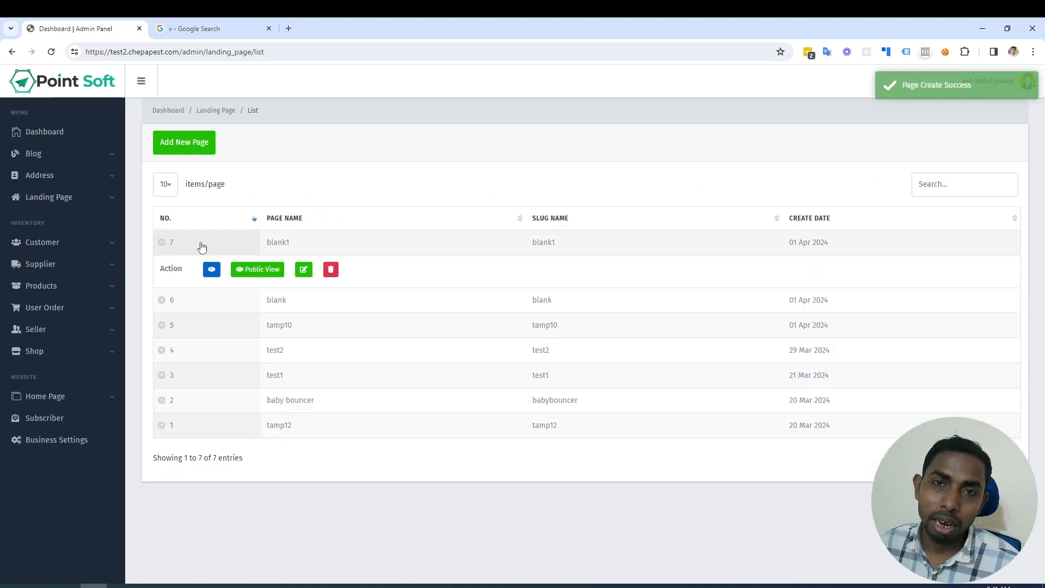
right_click(271, 272)
left_click(304, 283)
left_click(241, 24)
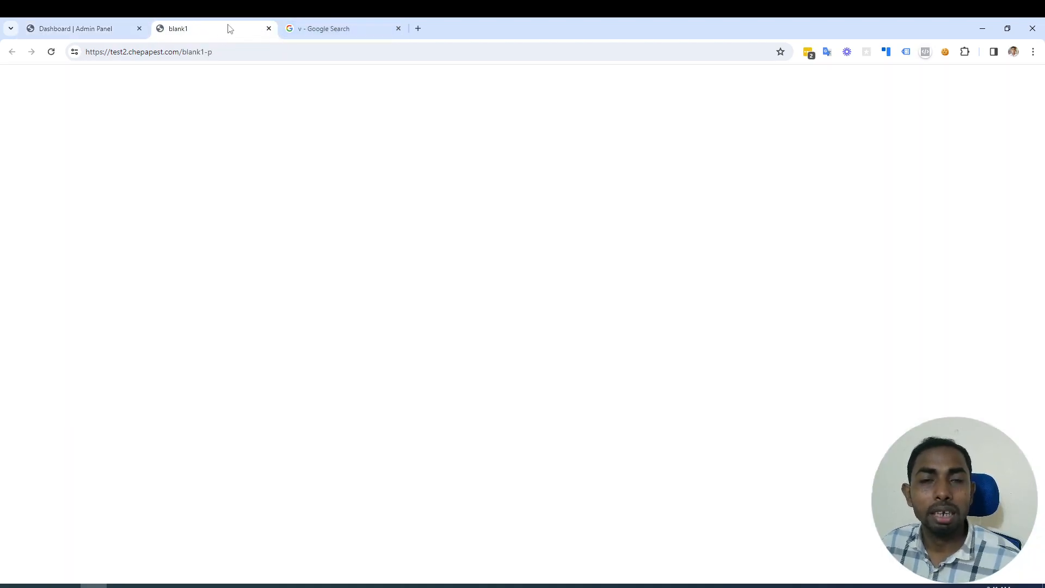
- Return to the landing page list and open the blank1 page's editor in a new tab
left_click(114, 29)
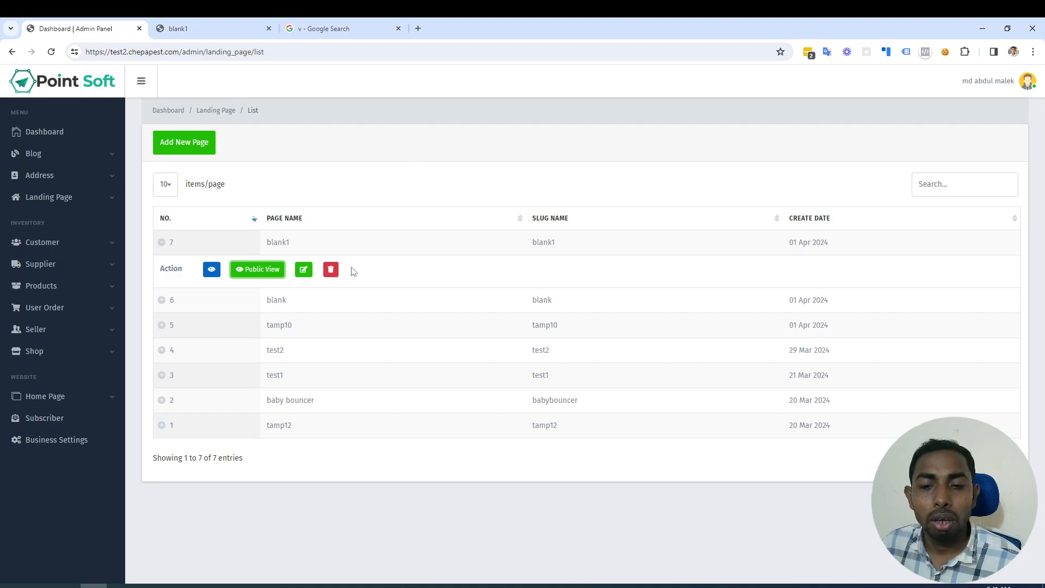
right_click(304, 269)
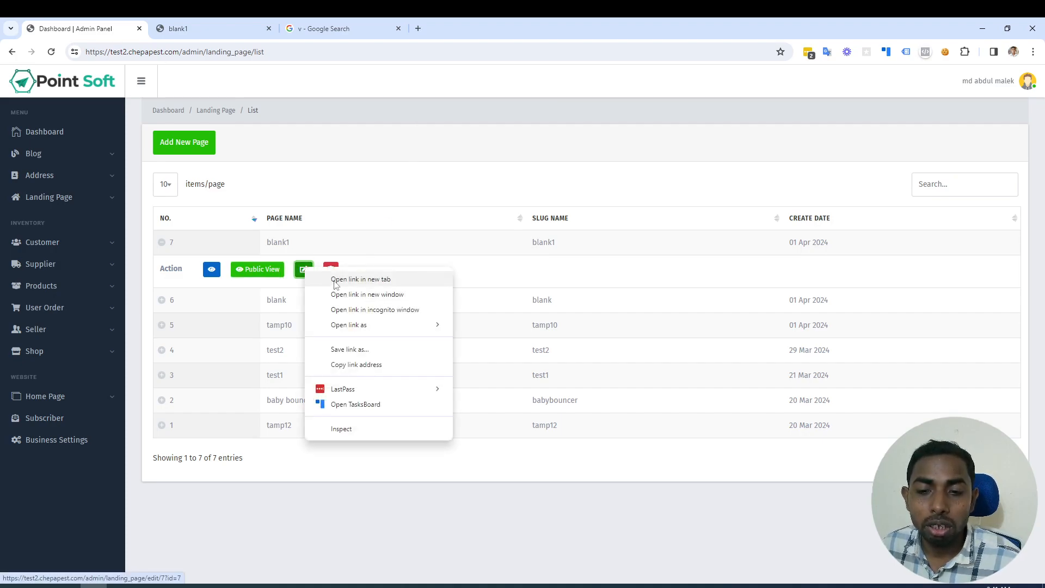
left_click(338, 278)
left_click(351, 30)
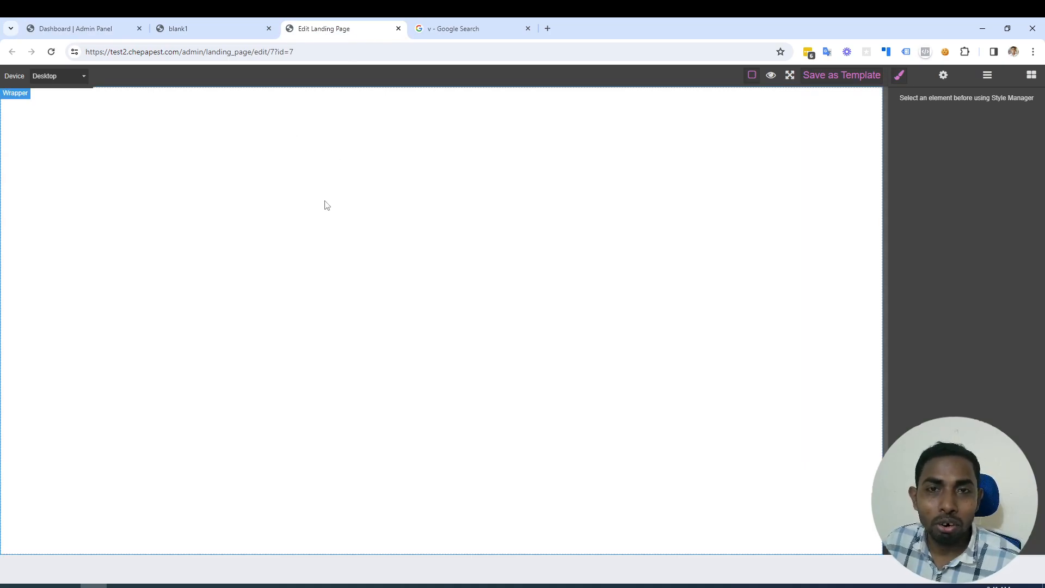
- Browse the available blocks and add a Navbar block to the empty page
left_click(1031, 75)
scroll(957, 368, "up", 10)
scroll(957, 368, "down", 1)
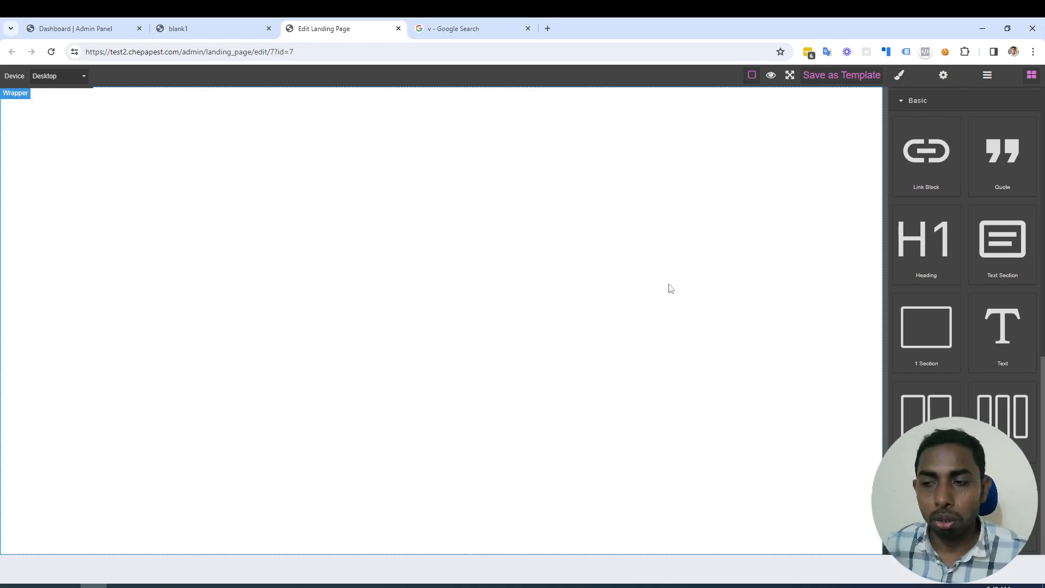
scroll(975, 288, "down", 7)
scroll(973, 202, "up", 7)
scroll(983, 306, "down", 3)
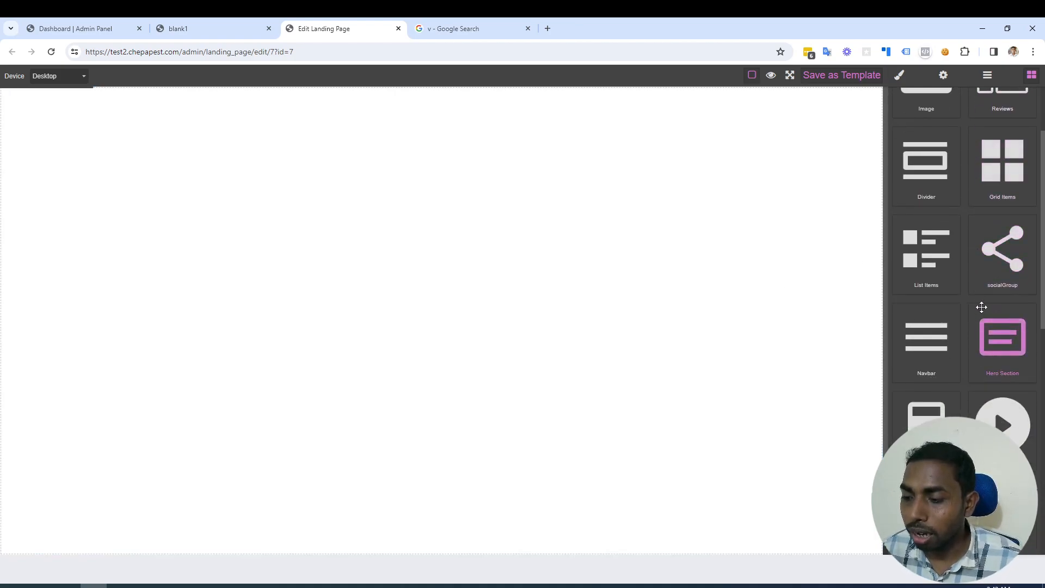
left_click_drag(935, 335, 430, 215)
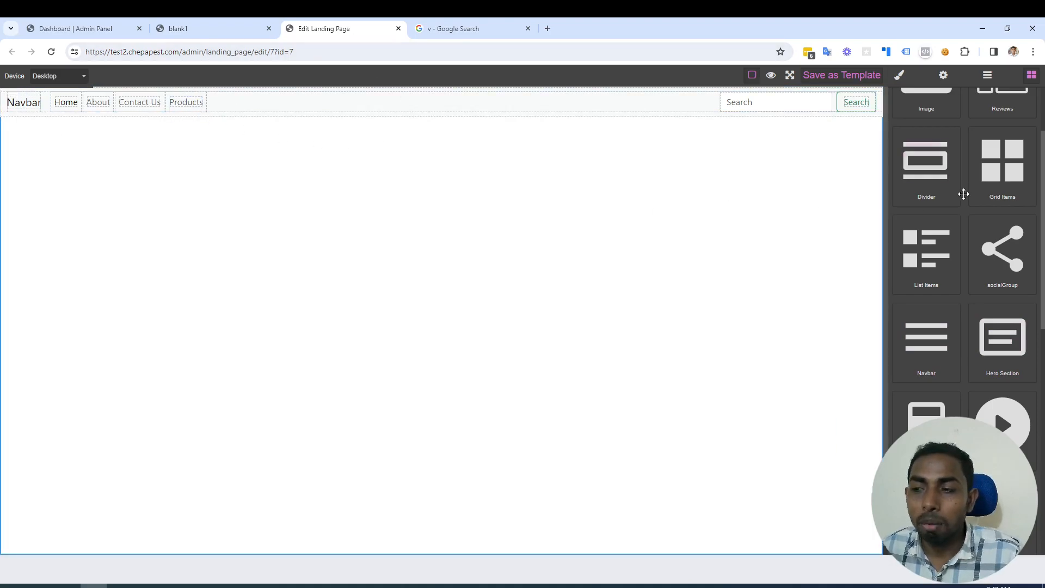
- Add a Grid Items block below the navbar and a Divider block beneath the grid
left_click_drag(1012, 175, 433, 141)
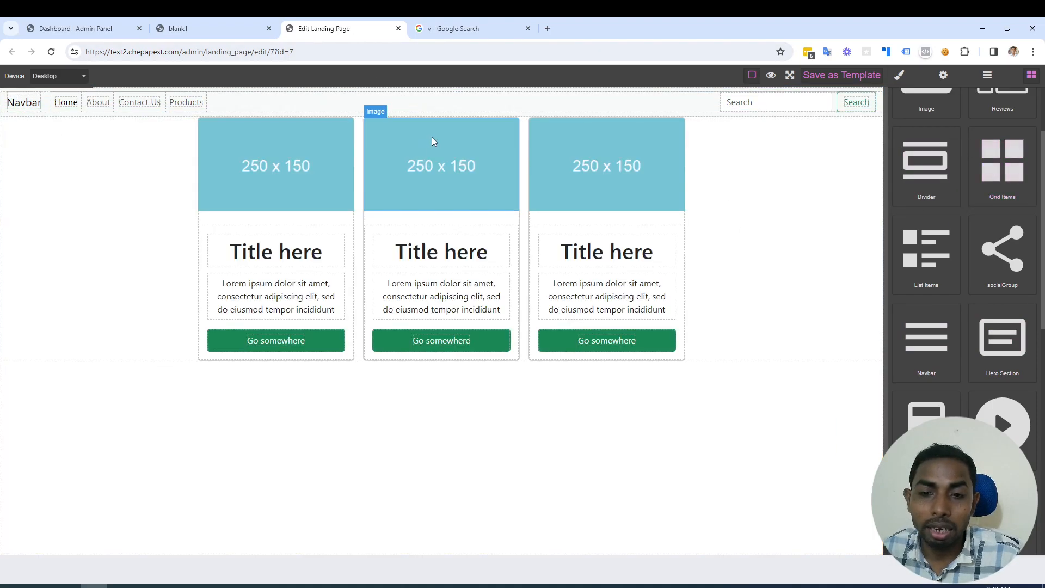
left_click(82, 186)
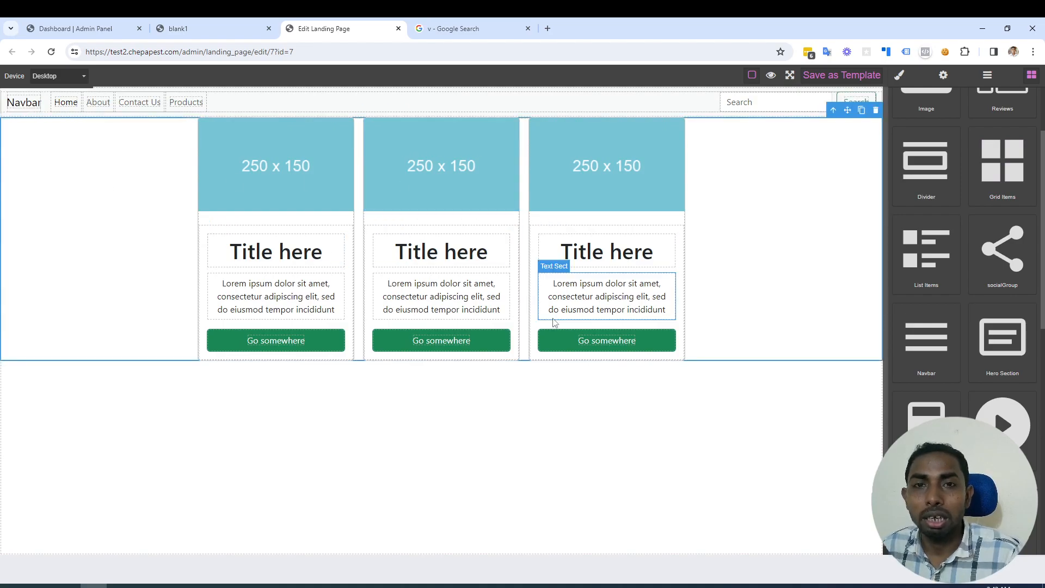
left_click_drag(927, 163, 373, 408)
left_click(450, 411)
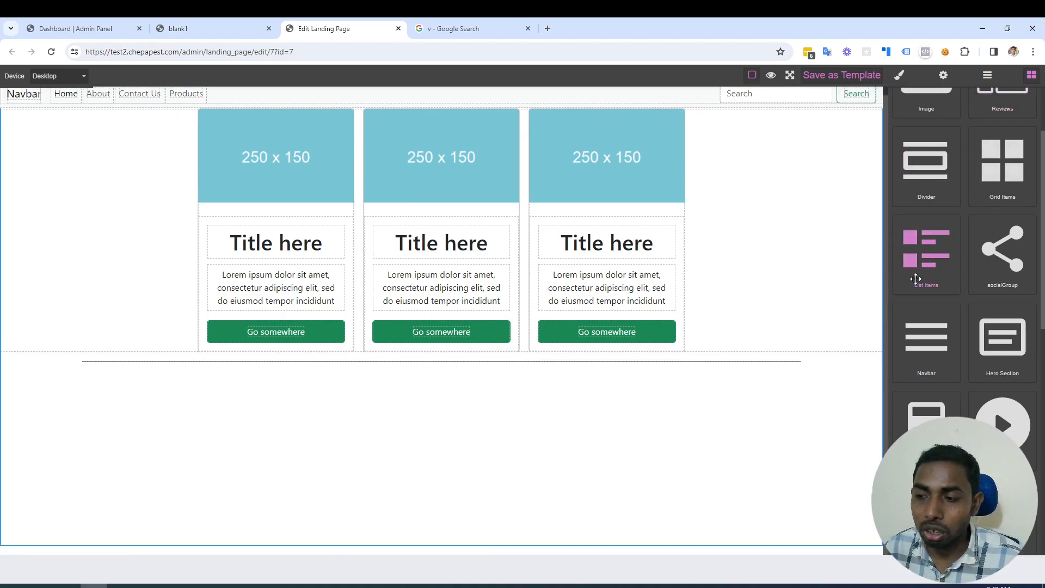
- Add a List Items block below the divider and a socialGroup block beside the second list item
left_click_drag(928, 249, 293, 450)
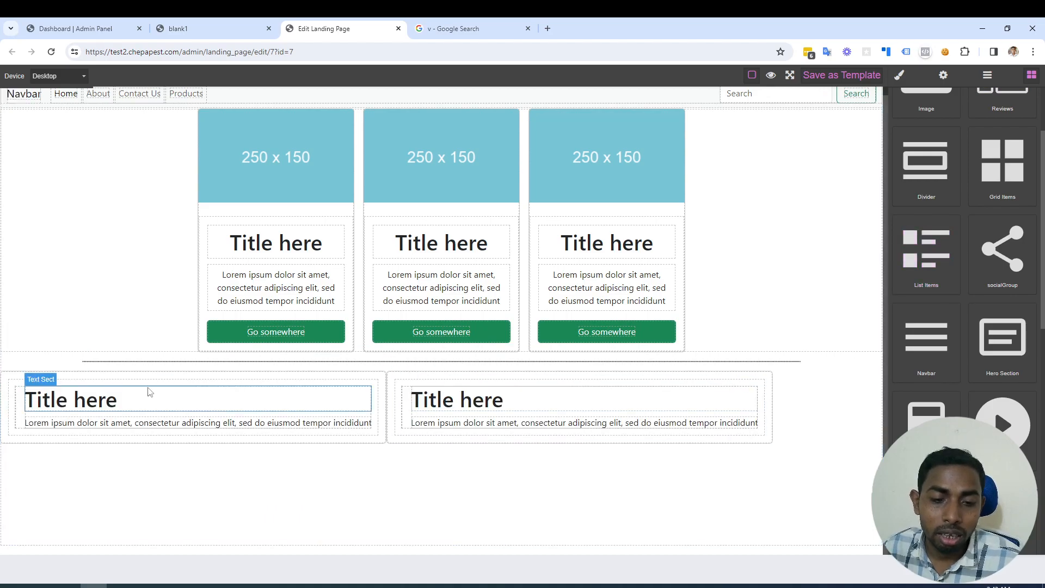
scroll(136, 361, "down", 1)
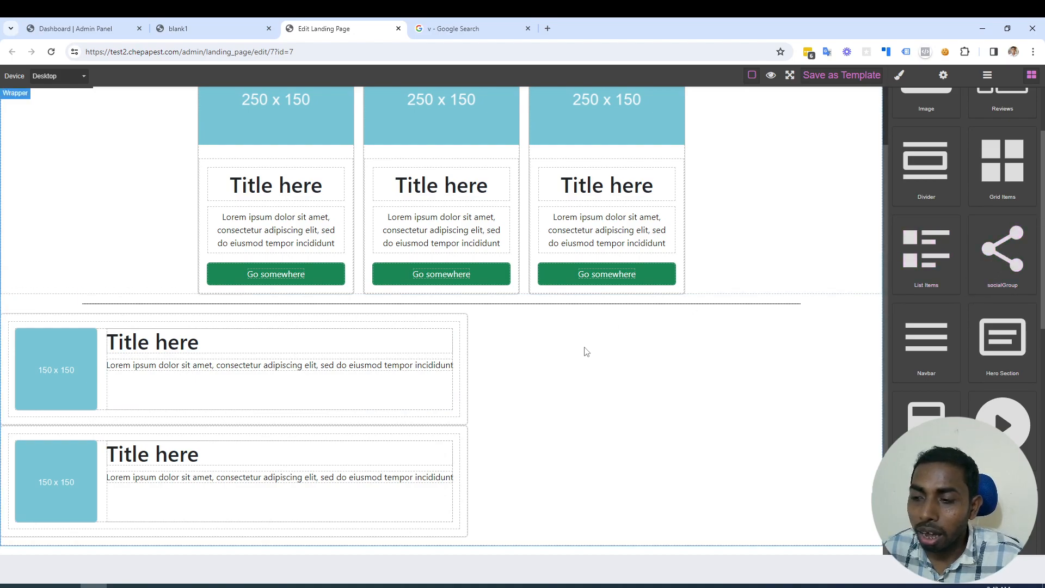
left_click_drag(1003, 248, 593, 426)
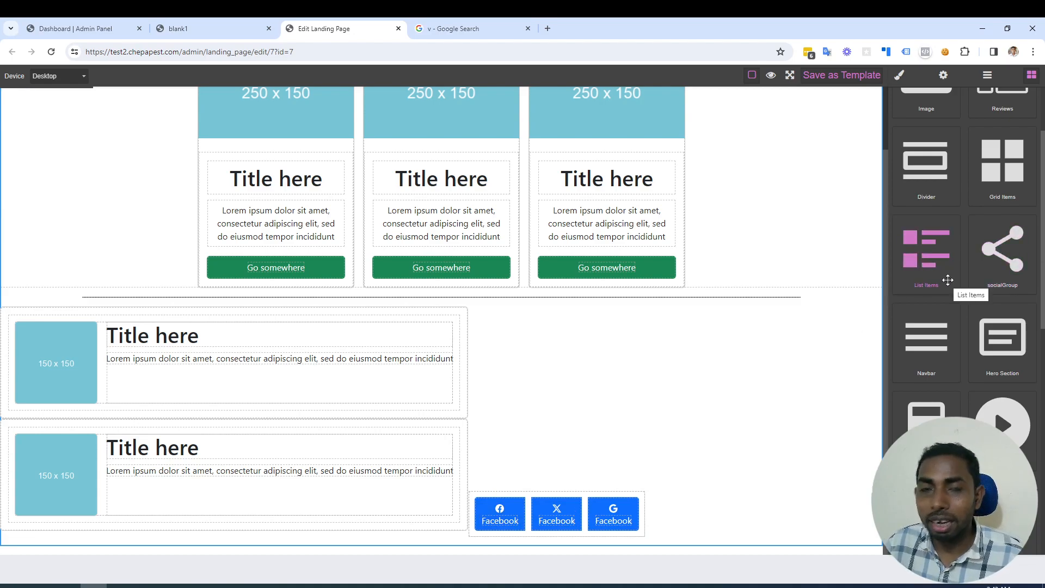
- Insert a Custom Code block between the two list items without entering code, and delete it again
scroll(947, 280, "up", 3)
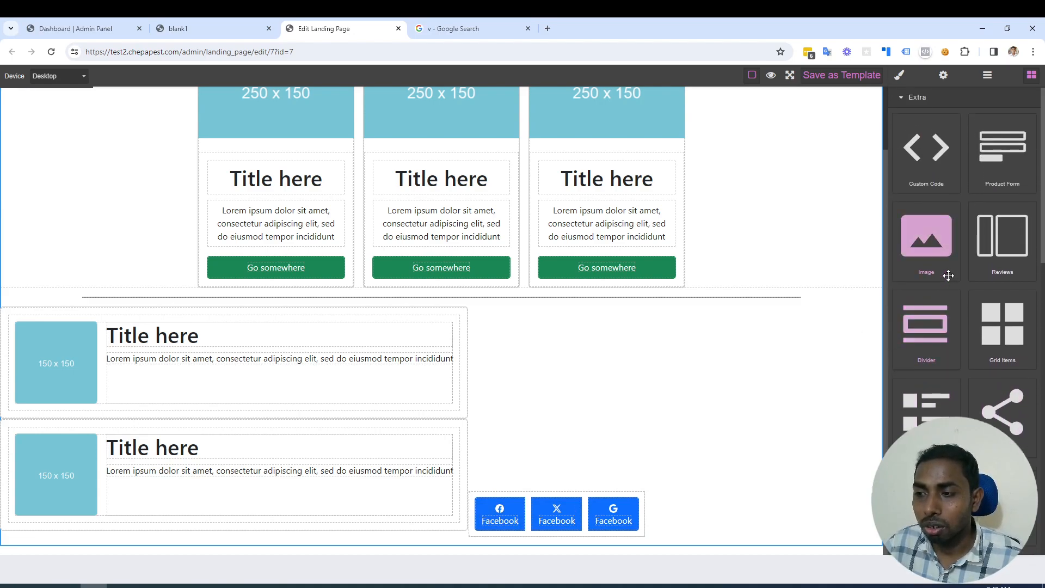
left_click_drag(925, 168, 562, 402)
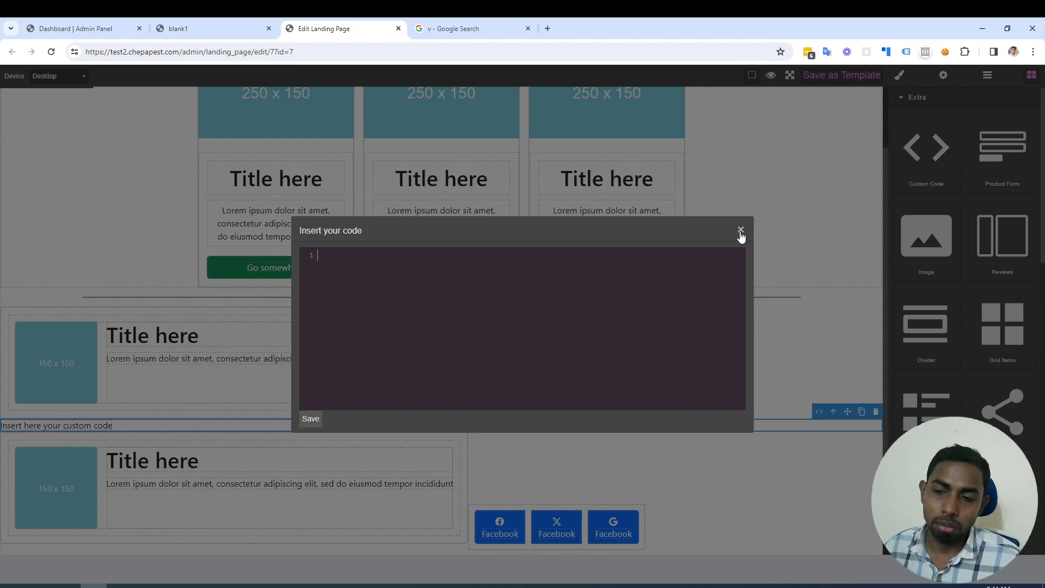
left_click(740, 230)
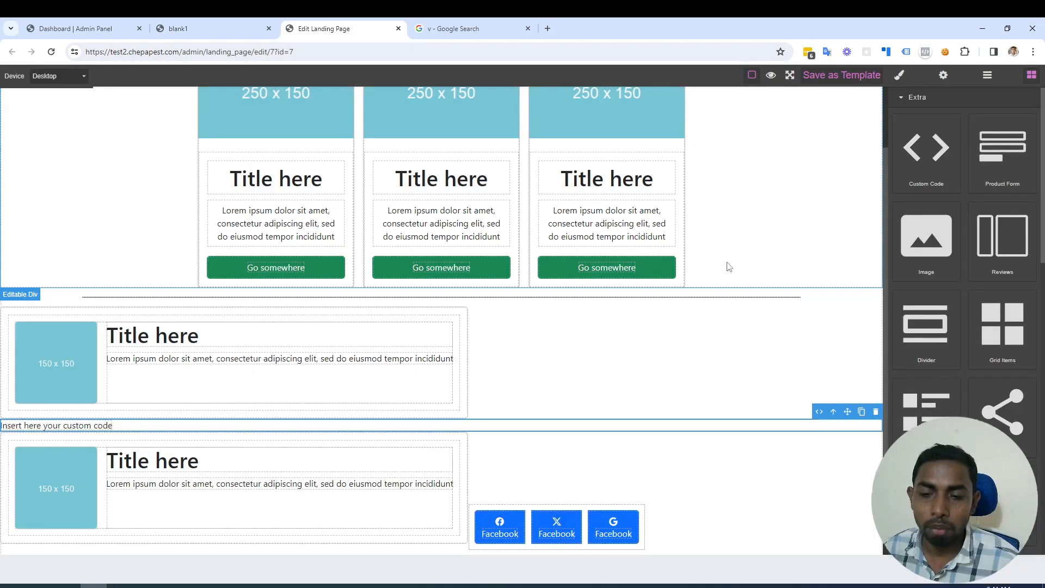
scroll(650, 327, "down", 1)
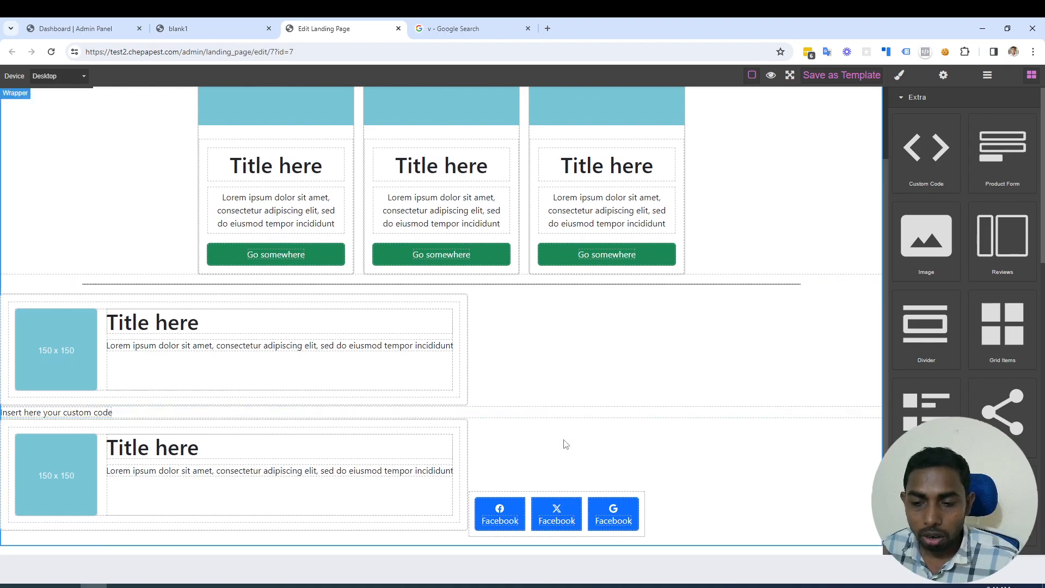
key("Delete")
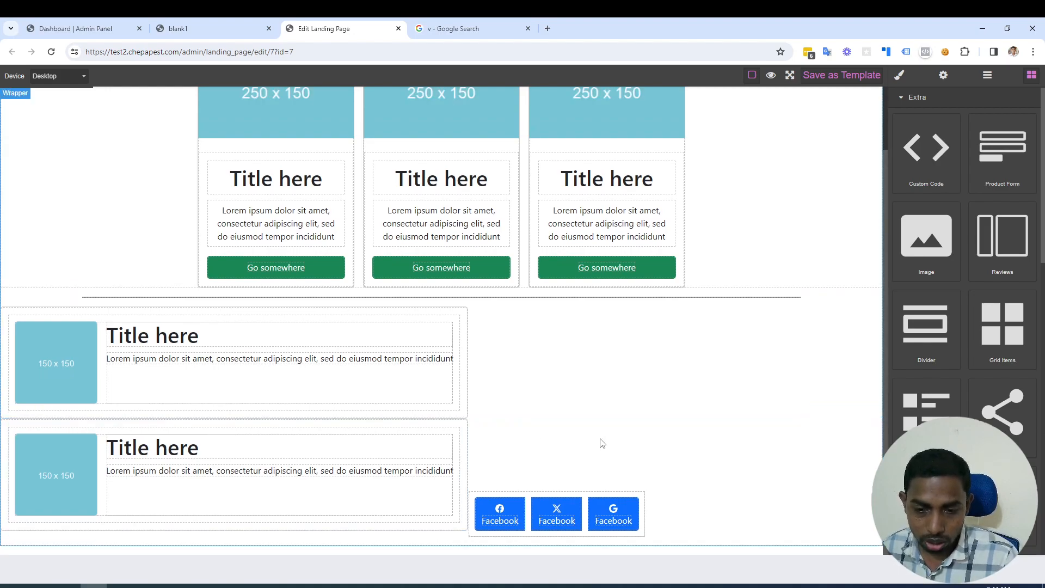
- Add an Image block in the list area, upload good.png from the logo folder and use it as the image
left_click_drag(925, 236, 582, 344)
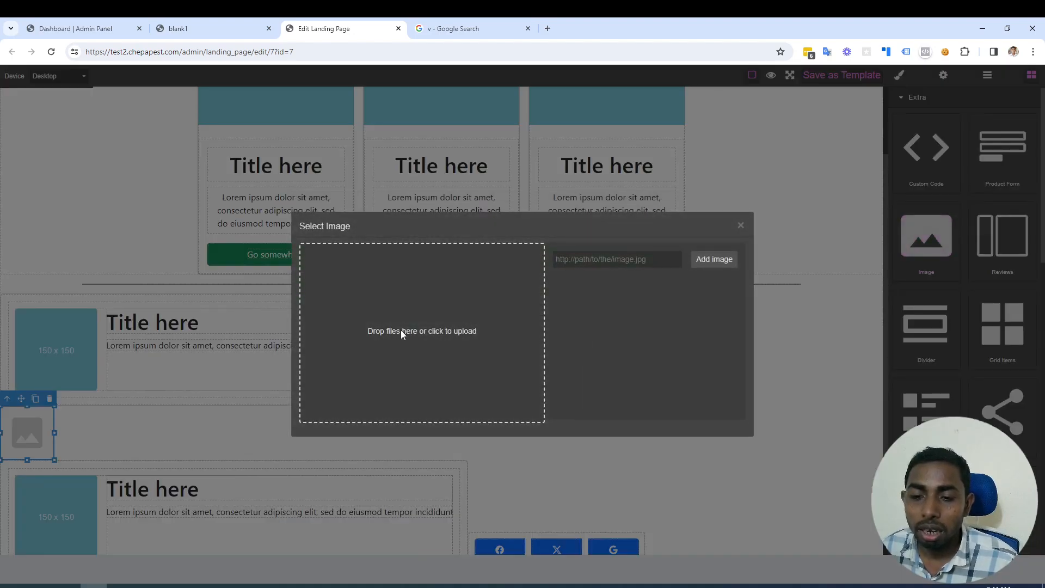
left_click(405, 334)
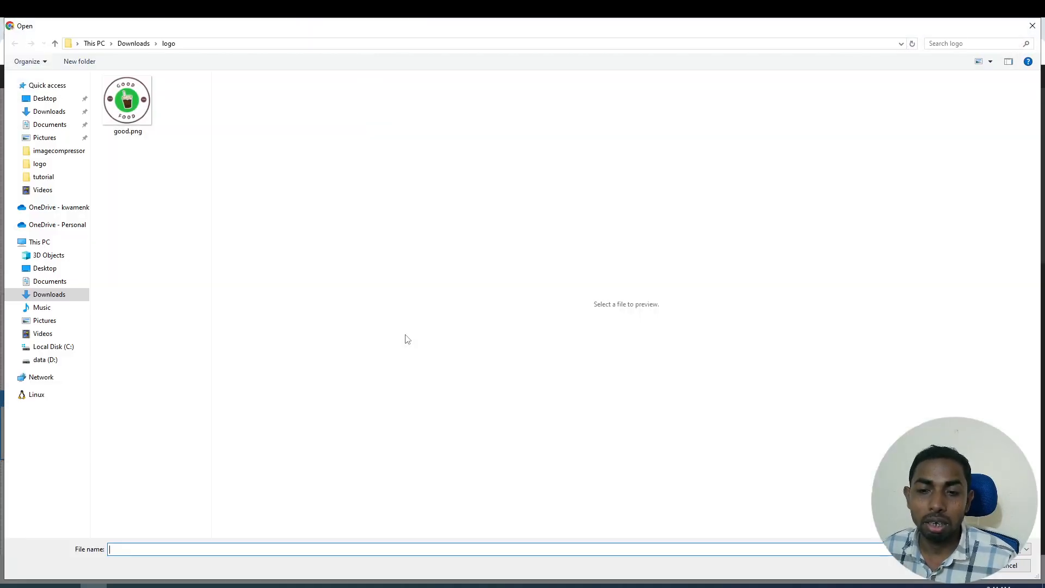
left_click(135, 116)
double_click(134, 116)
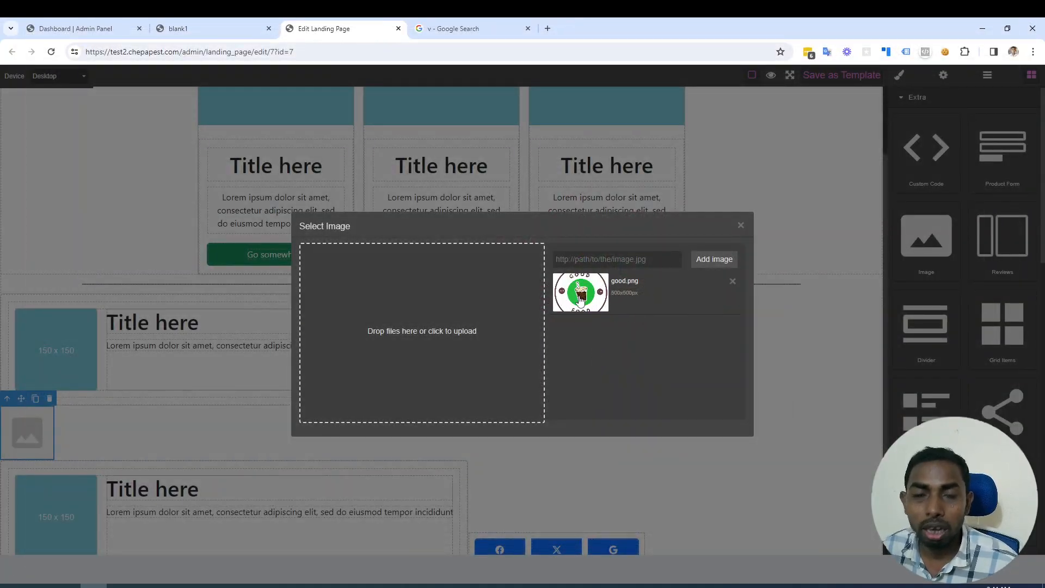
left_click(580, 298)
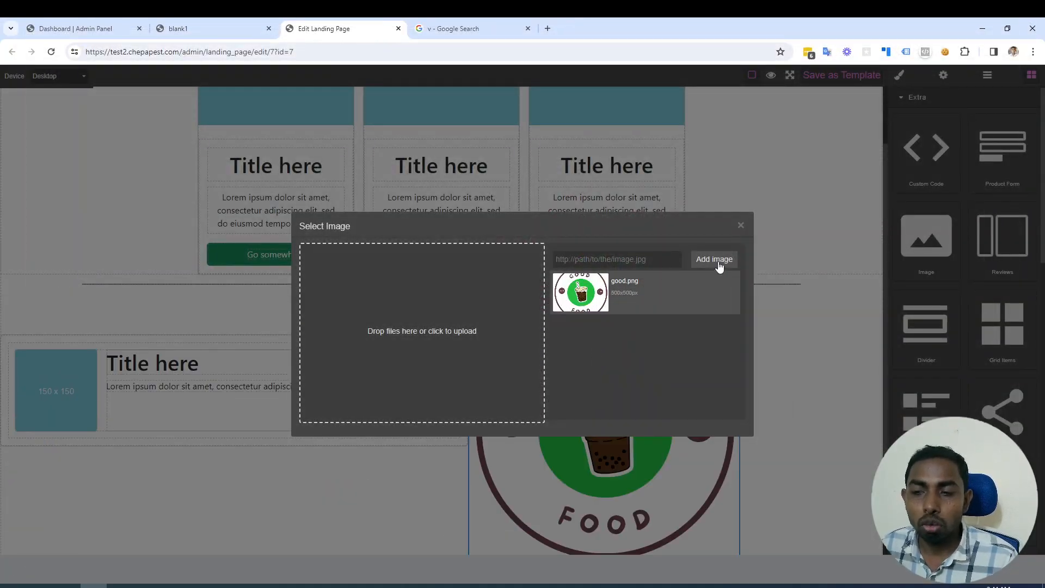
left_click(740, 225)
scroll(297, 504, "down", 3)
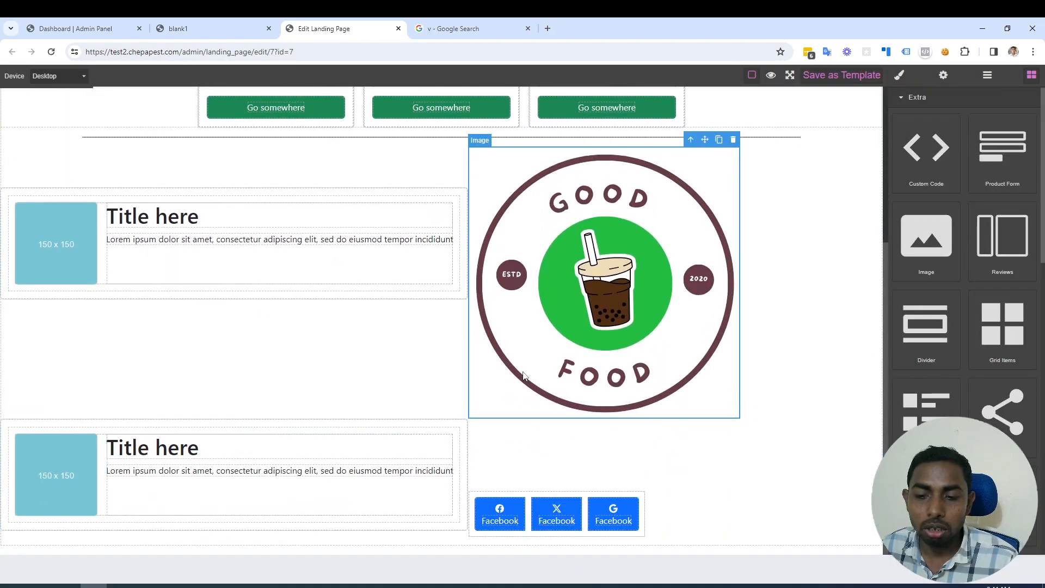
left_click(302, 351)
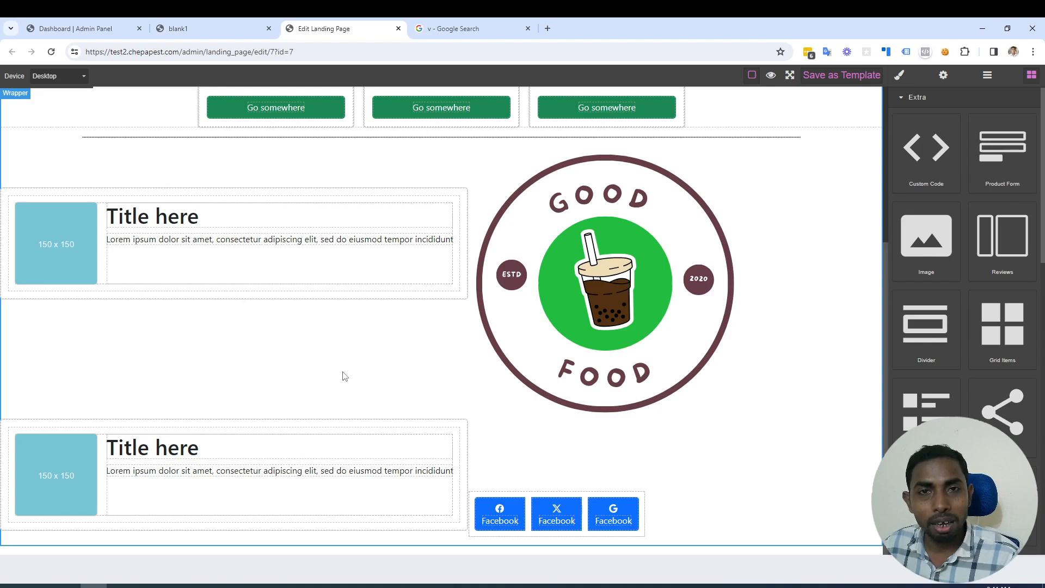
- Place a Hero Section block between the navbar and the card grid, and select the hero section
scroll(904, 267, "down", 3)
scroll(963, 321, "up", 1)
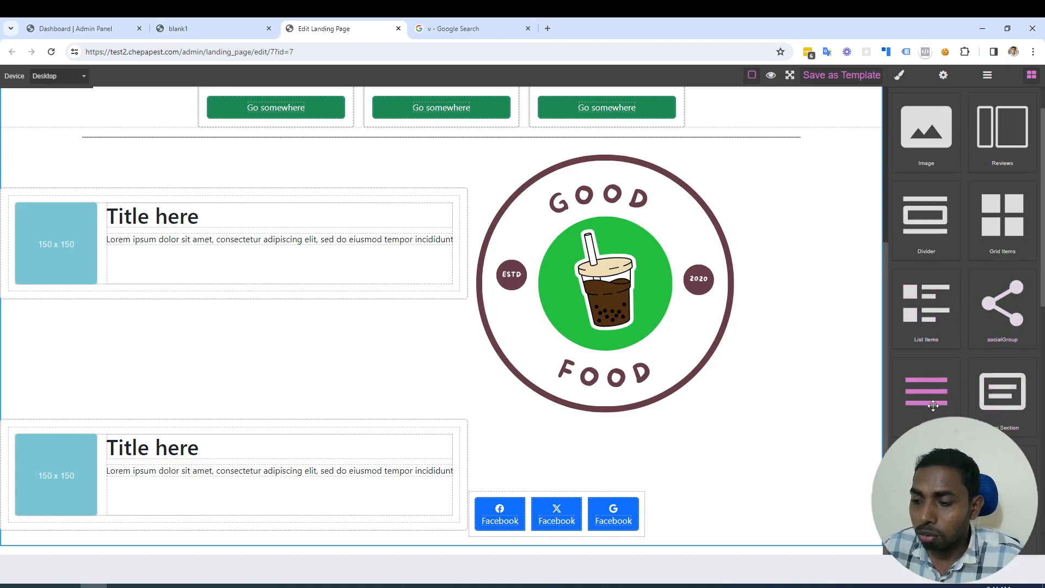
left_click_drag(1001, 391, 776, 256)
scroll(366, 280, "up", 4)
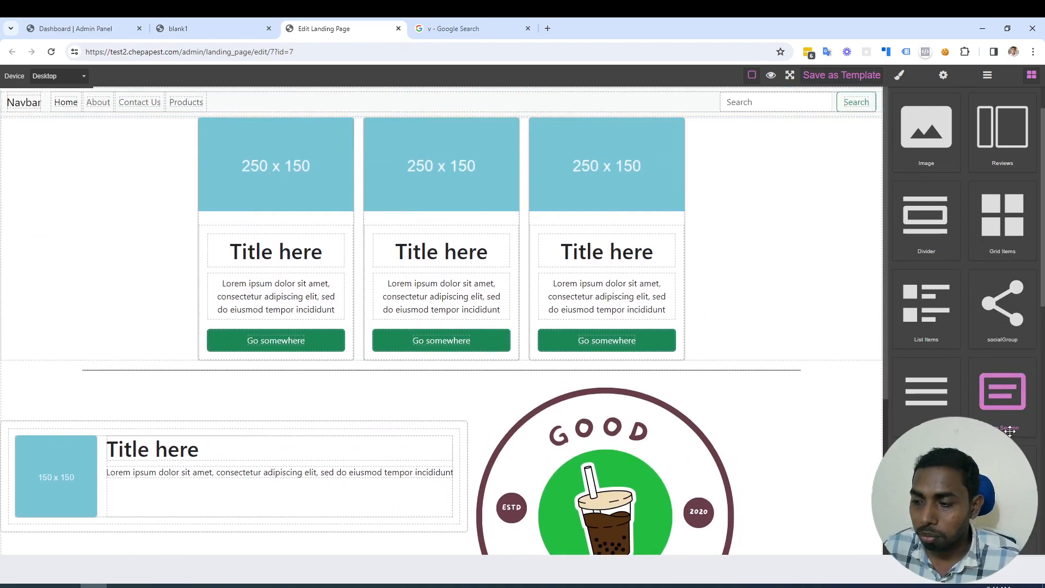
left_click_drag(1011, 431, 432, 116)
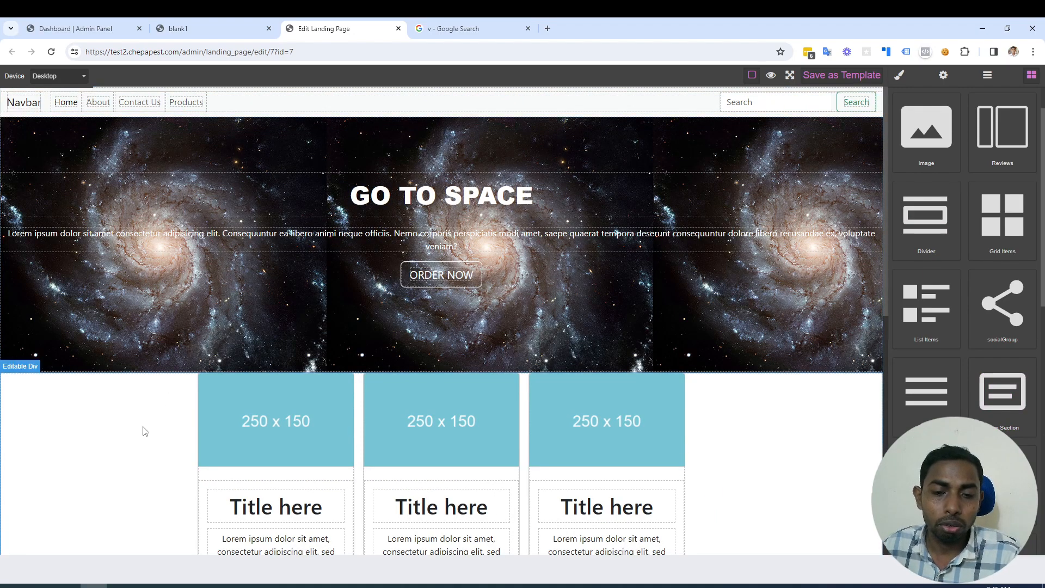
left_click(142, 427)
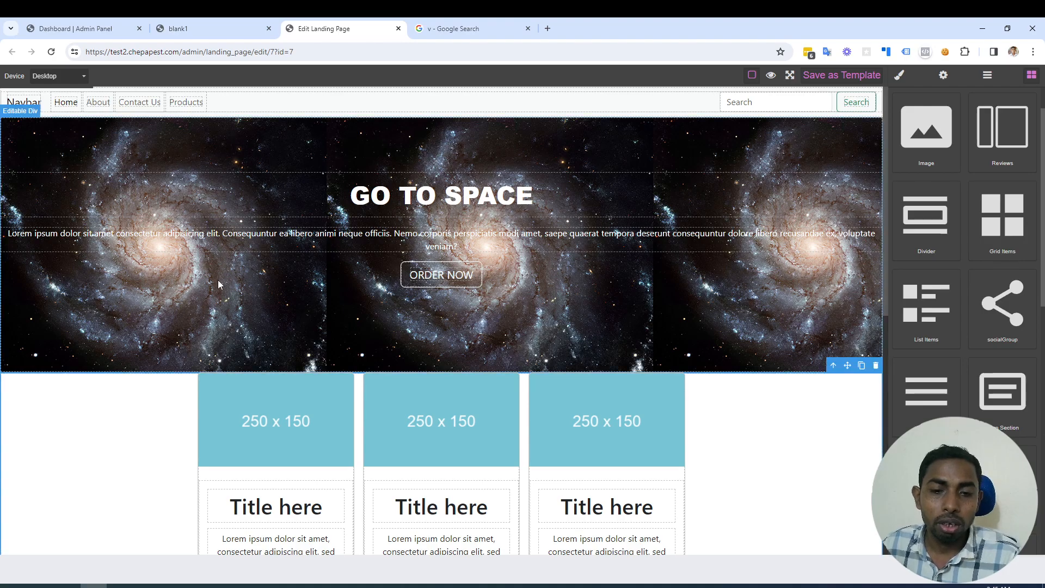
left_click(656, 329)
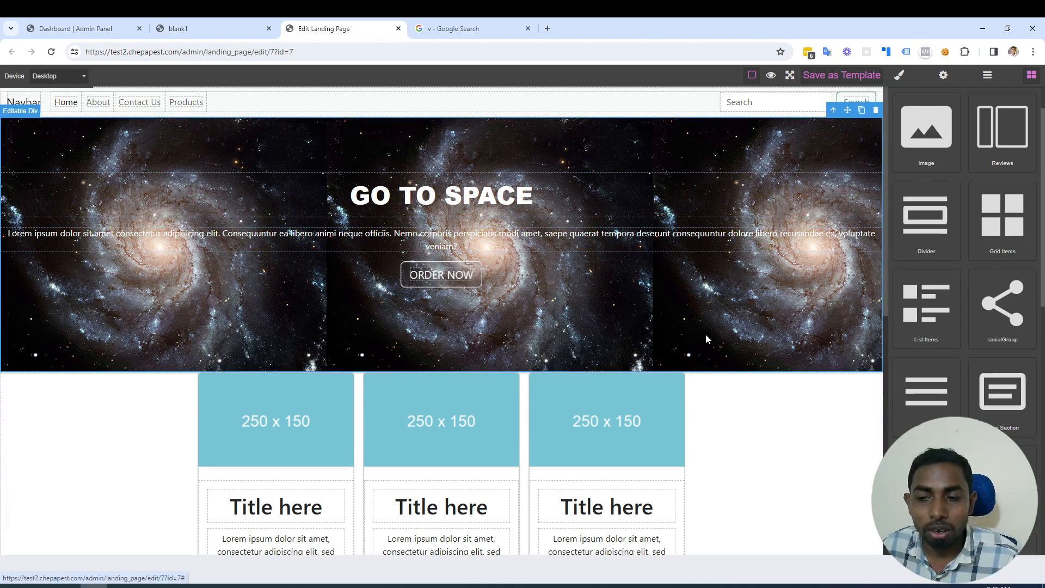
- Add a Video block below the second list item and open its component settings
scroll(707, 337, "down", 9)
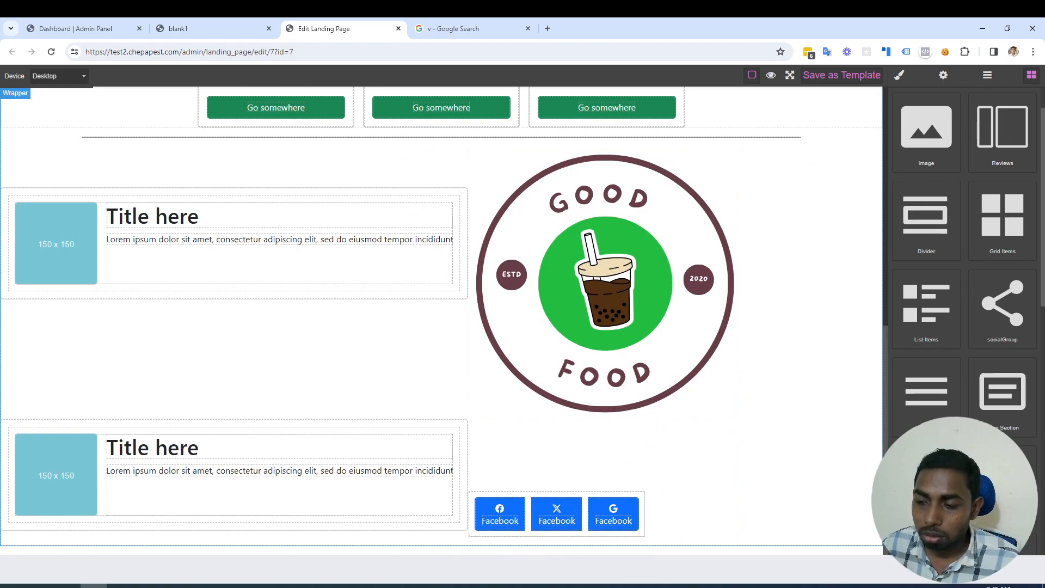
scroll(1001, 403, "down", 4)
left_click_drag(1011, 280, 716, 541)
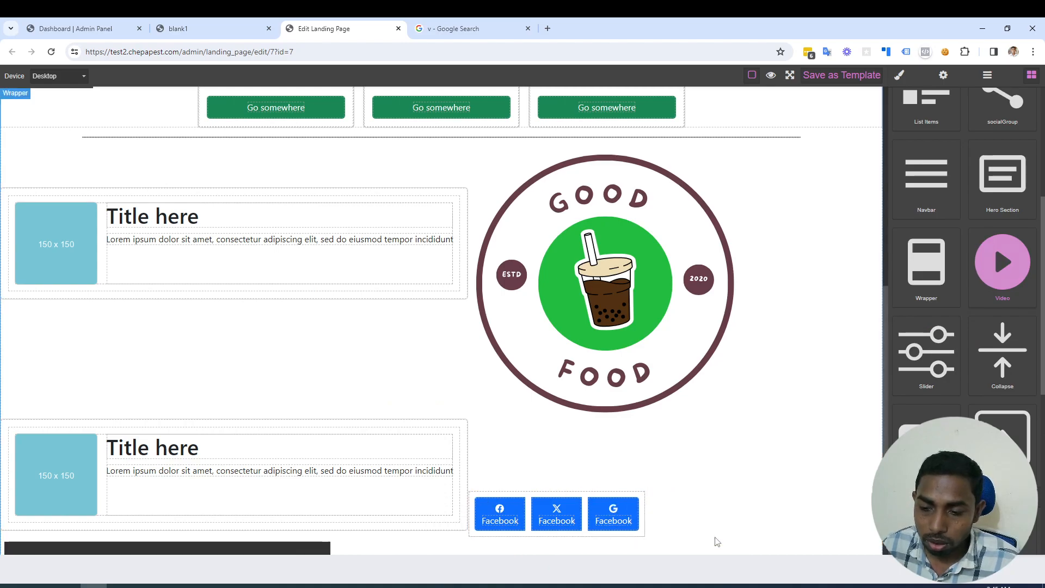
scroll(479, 468, "down", 4)
left_click(162, 415)
left_click(943, 76)
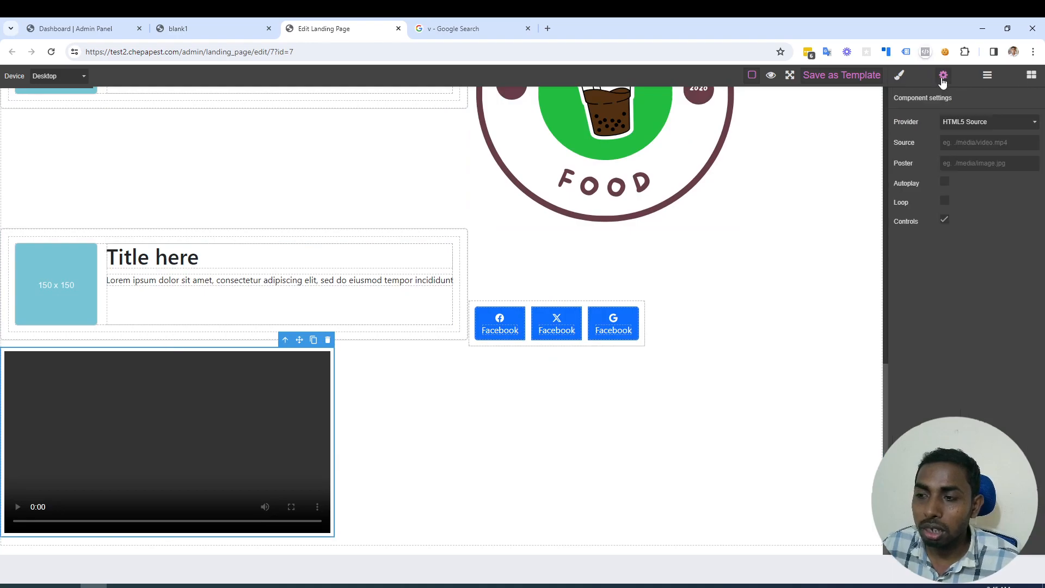
- Try Vimeo as the video's provider and switch back to HTML5 Source without entering a source
left_click(991, 123)
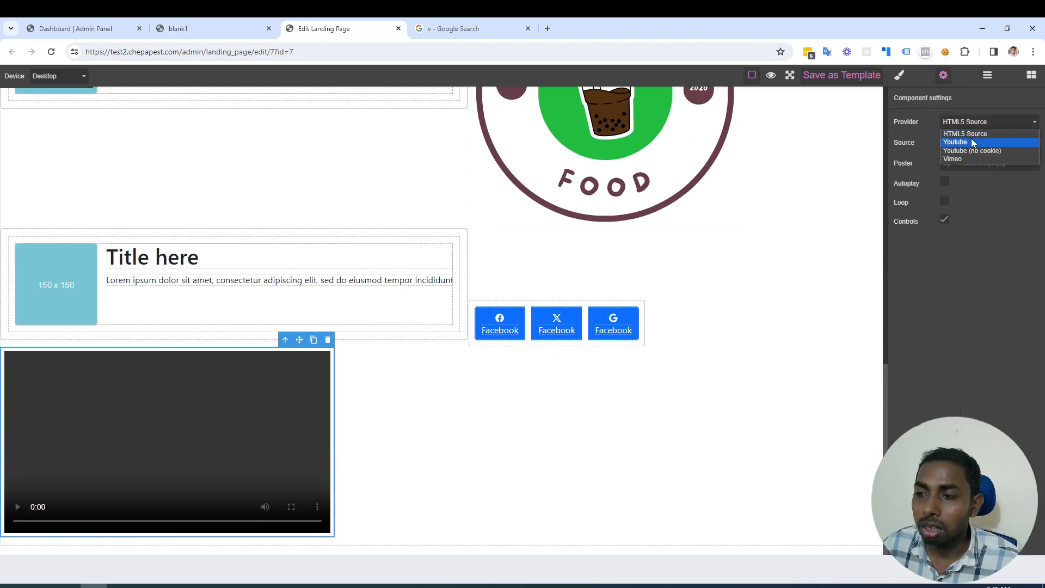
left_click(953, 159)
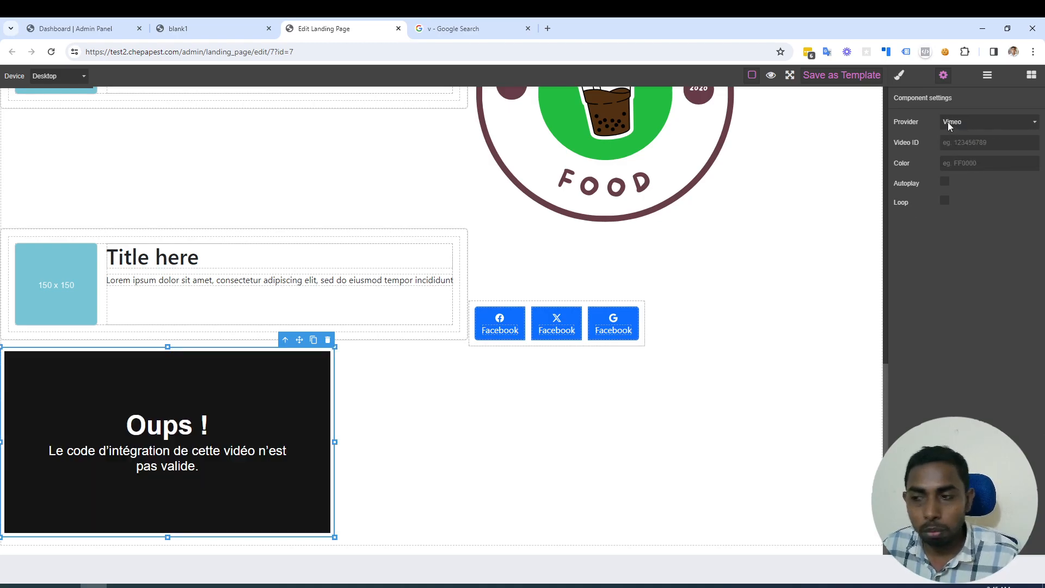
left_click(948, 123)
left_click(957, 134)
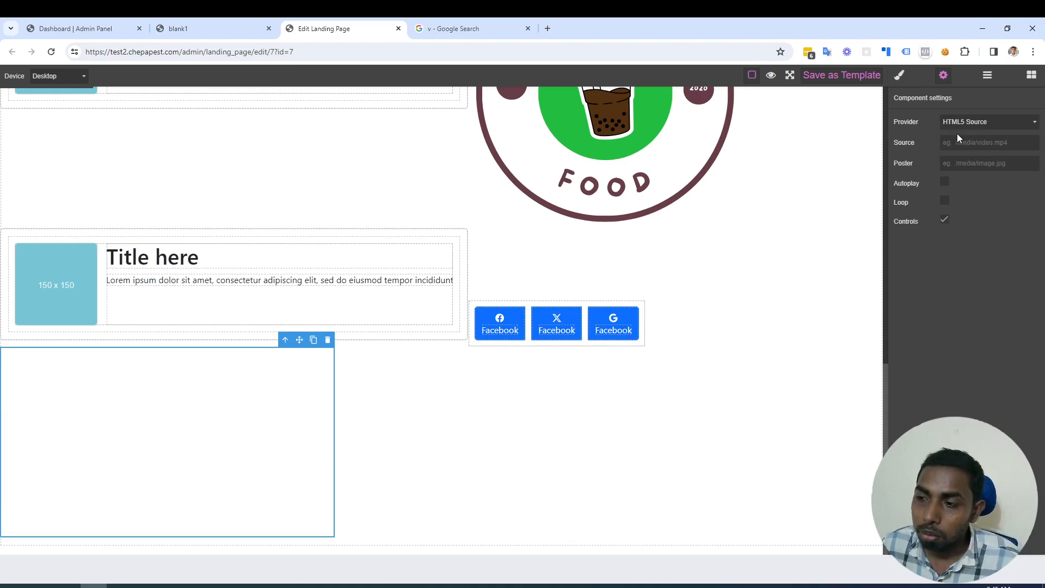
left_click(967, 143)
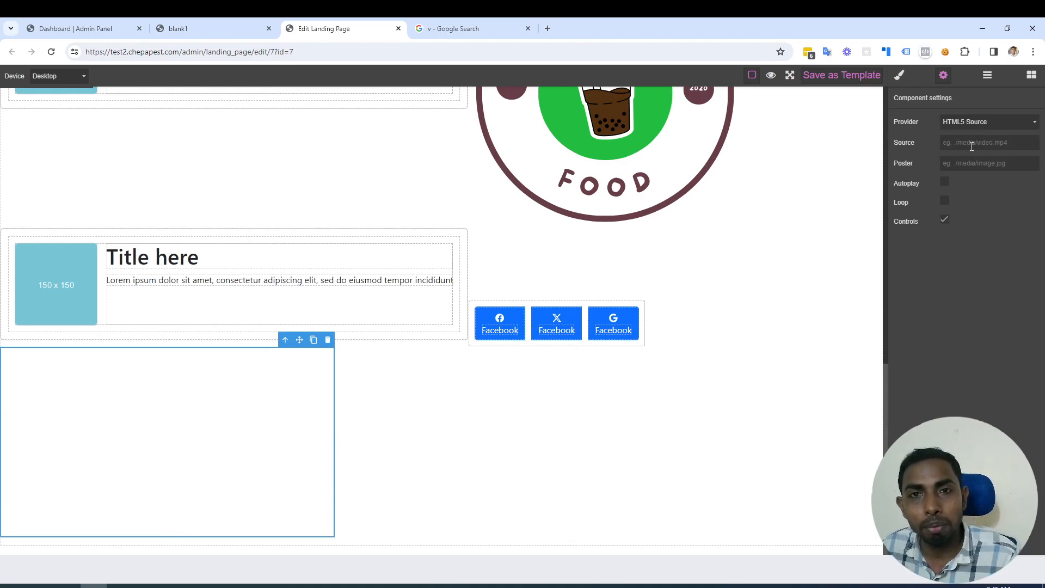
- Set the video's provider to Youtube and deselect the video
left_click(975, 120)
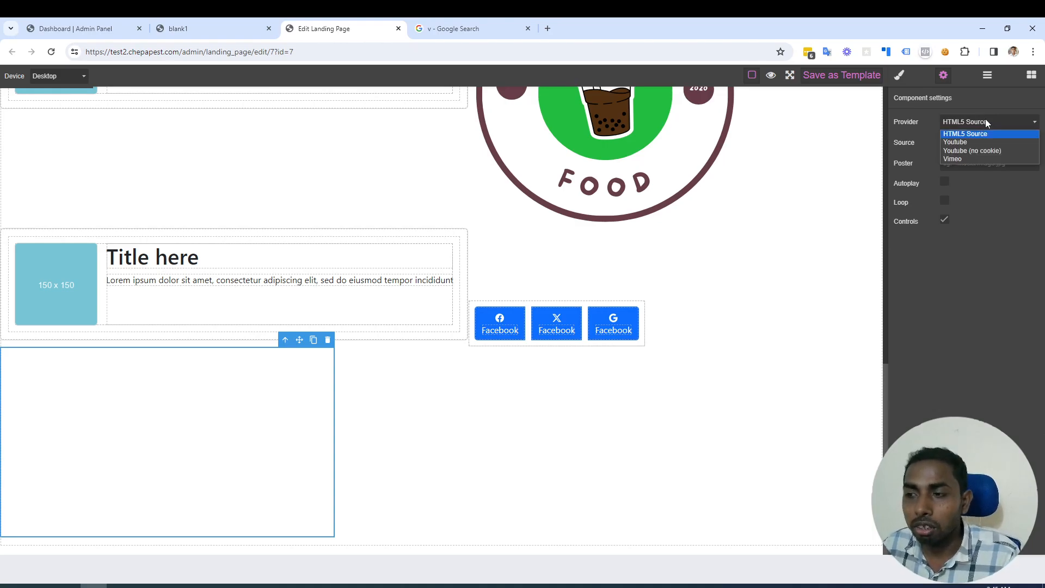
left_click(990, 143)
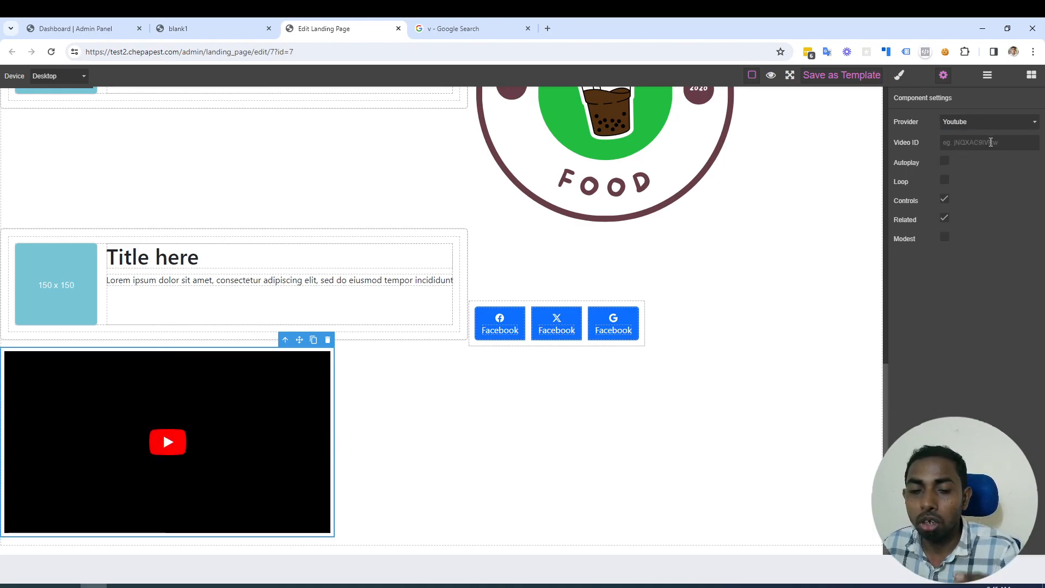
left_click(490, 391)
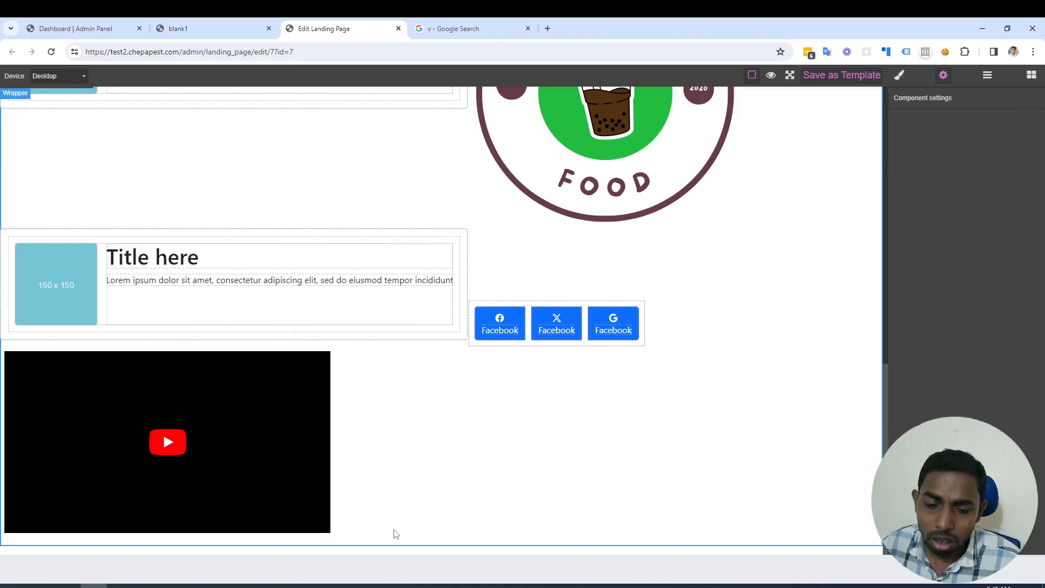
- Place a Wrapper block between the second list item and the video
left_click(1031, 73)
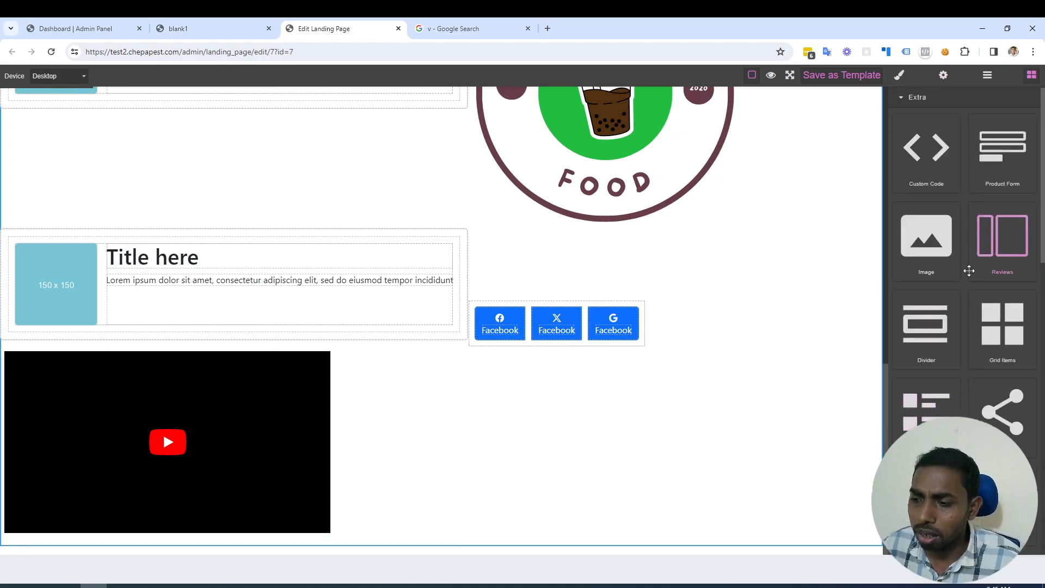
scroll(939, 403, "down", 7)
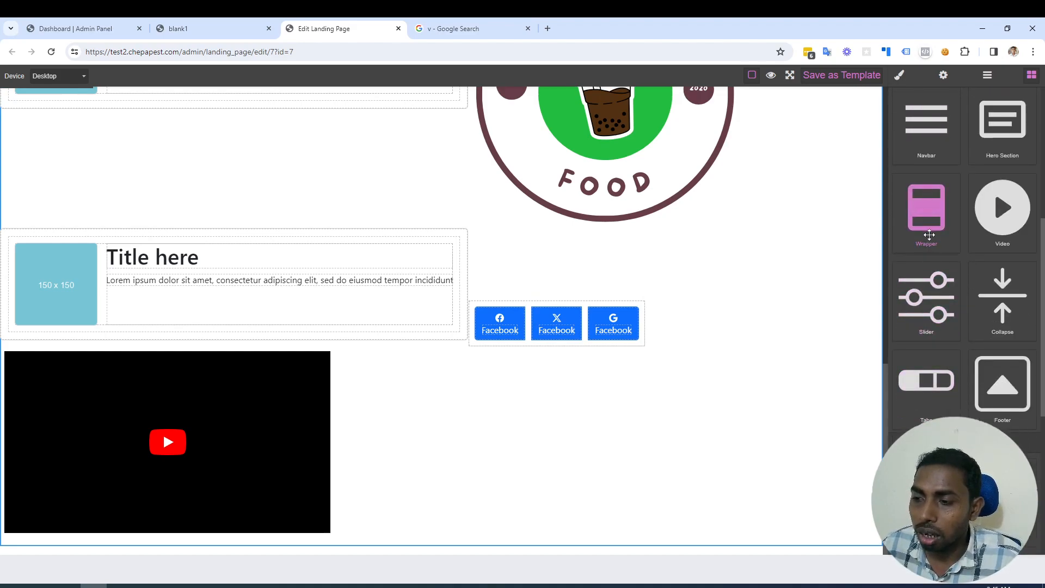
left_click_drag(927, 211, 535, 434)
scroll(217, 412, "down", 5)
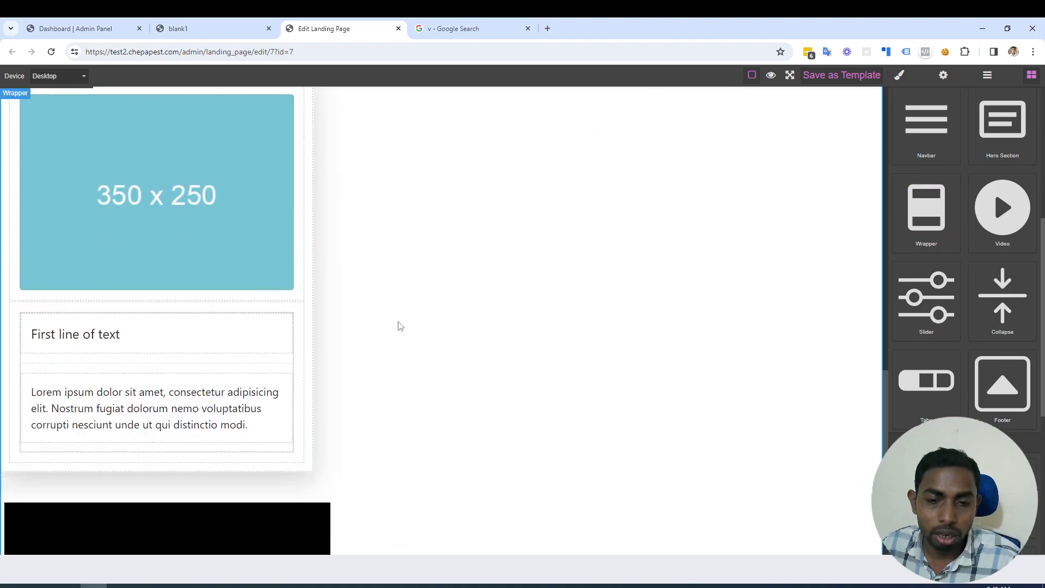
scroll(399, 363, "up", 2)
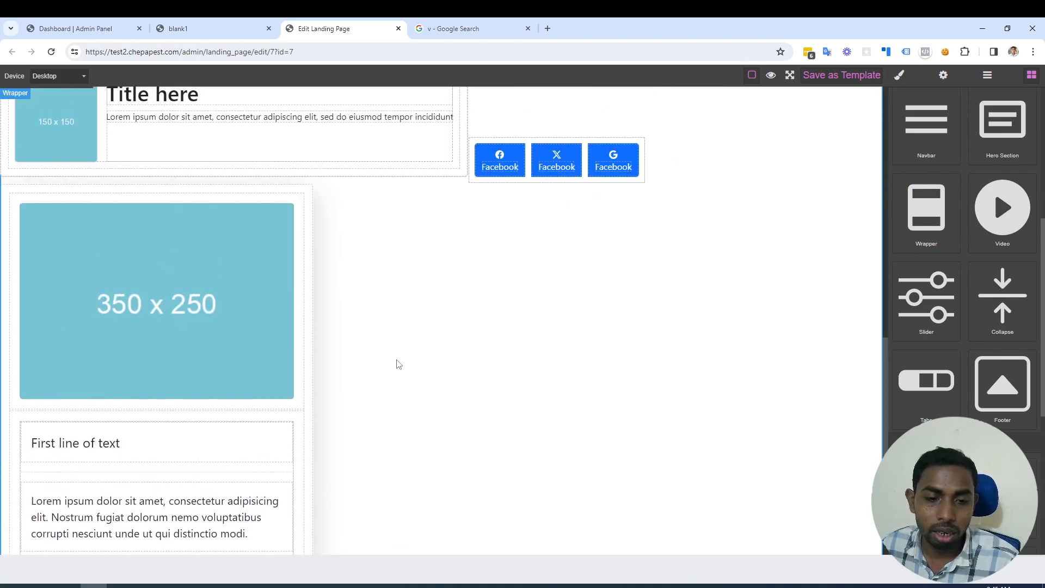
- Replace the 350 x 250 placeholder image in the new card with the uploaded good.png
left_click(123, 275)
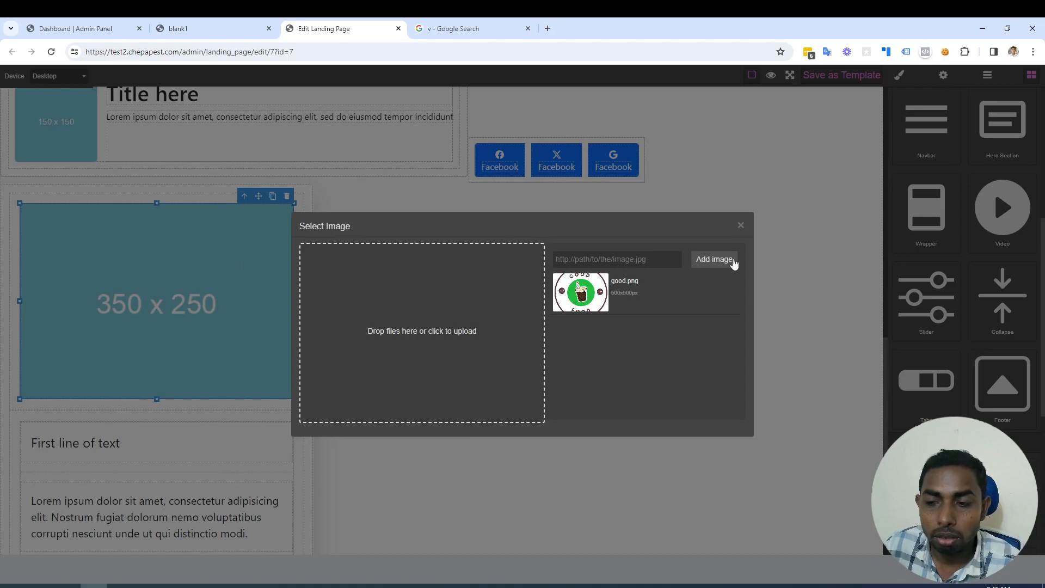
left_click(563, 304)
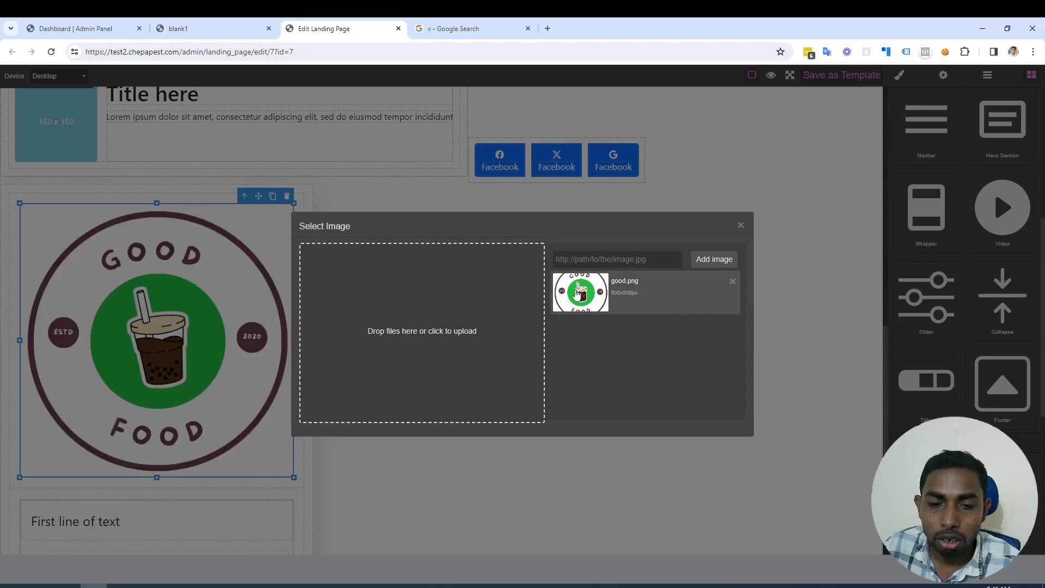
left_click(740, 226)
- Add a Slider block below the video and try its next-slide arrow
scroll(187, 447, "down", 5)
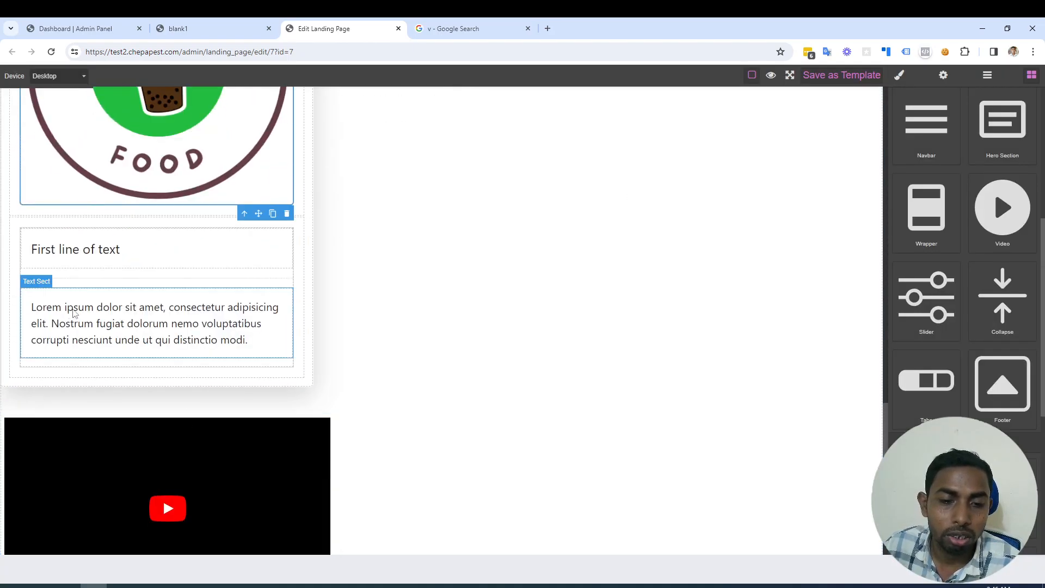
scroll(199, 344, "up", 3)
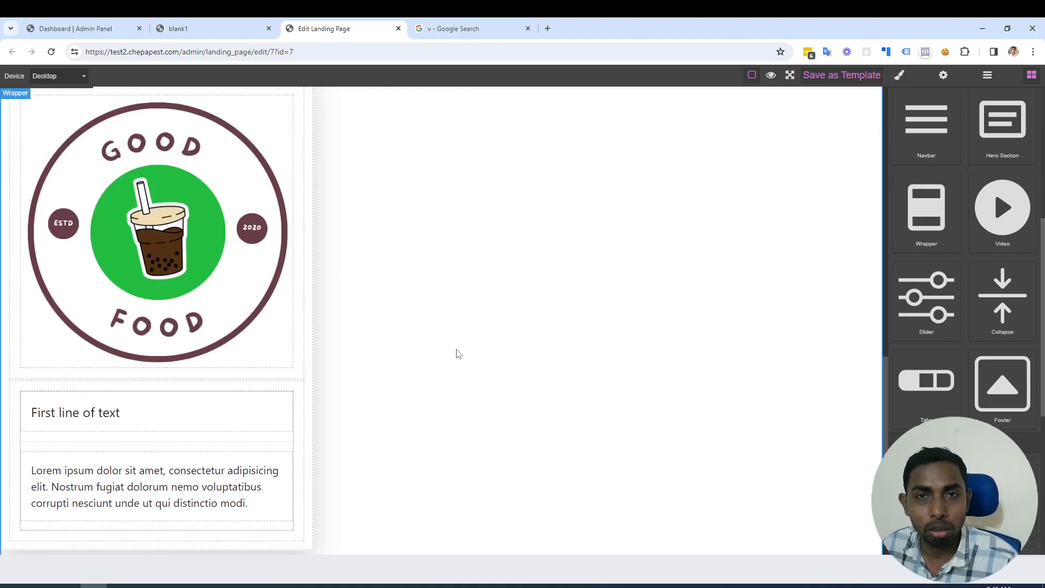
scroll(463, 348, "down", 4)
scroll(473, 255, "up", 3)
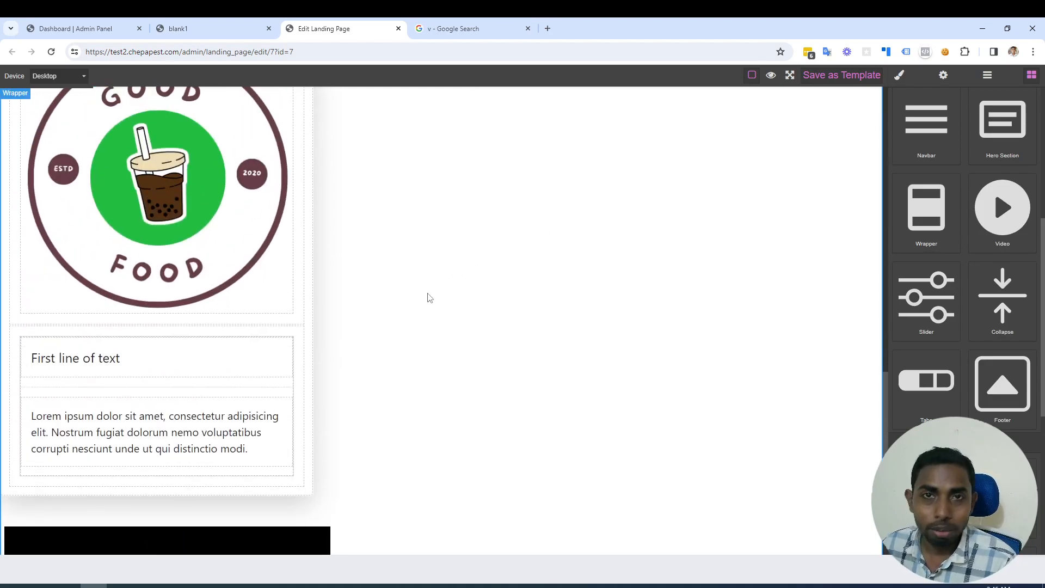
scroll(449, 377, "down", 3)
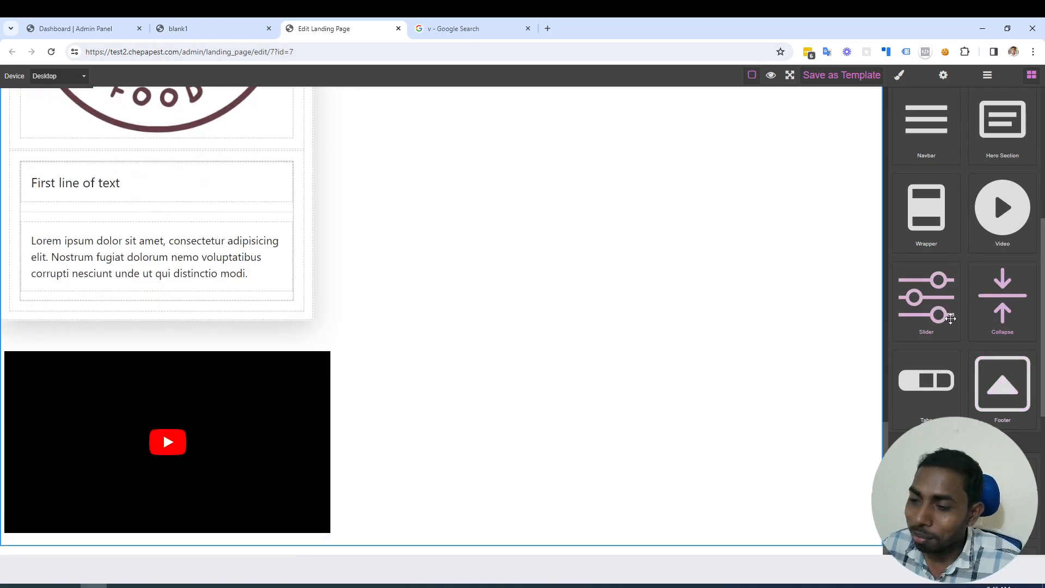
left_click_drag(925, 298, 288, 547)
scroll(433, 468, "down", 3)
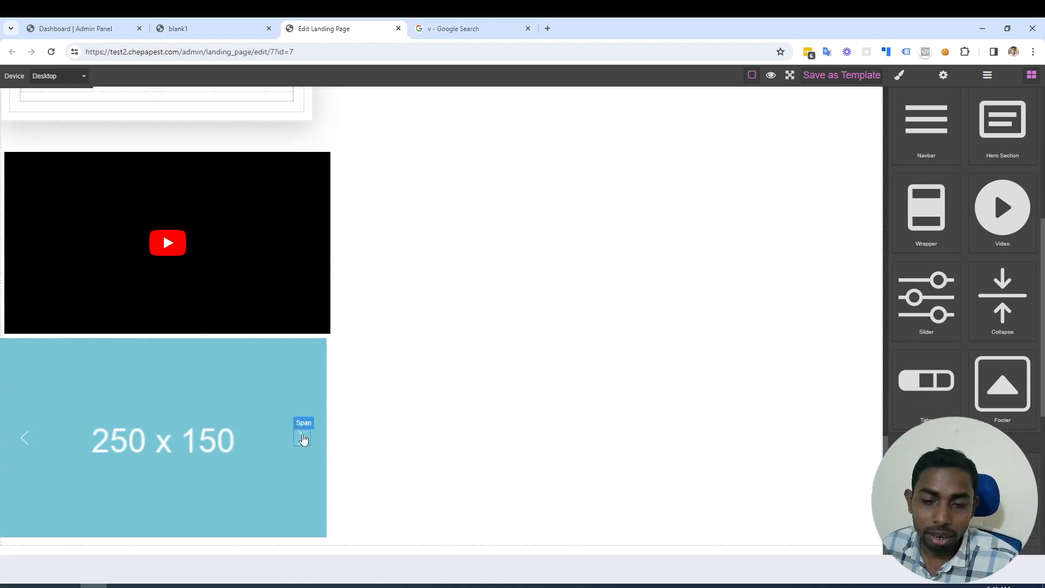
left_click(303, 439)
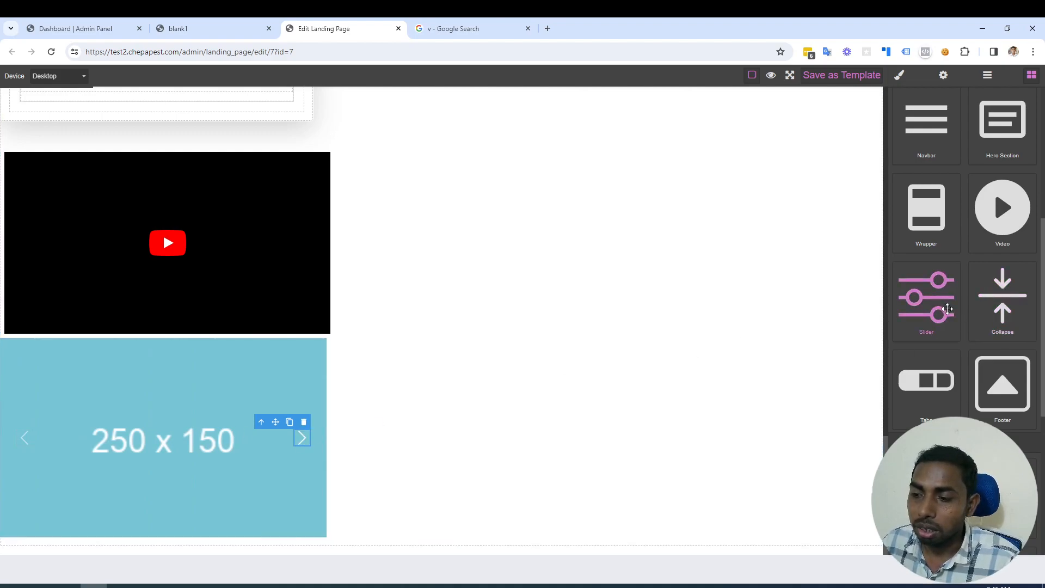
- Add a Collapse block below the slider and expand its hidden content with its toggle
left_click_drag(1002, 302, 485, 476)
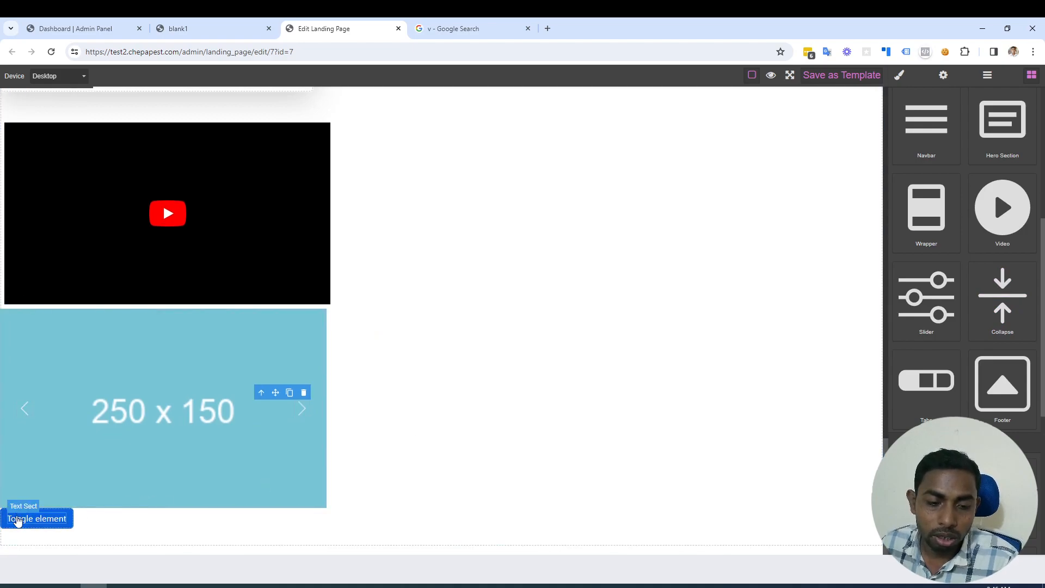
left_click(17, 520)
scroll(17, 517, "down", 1)
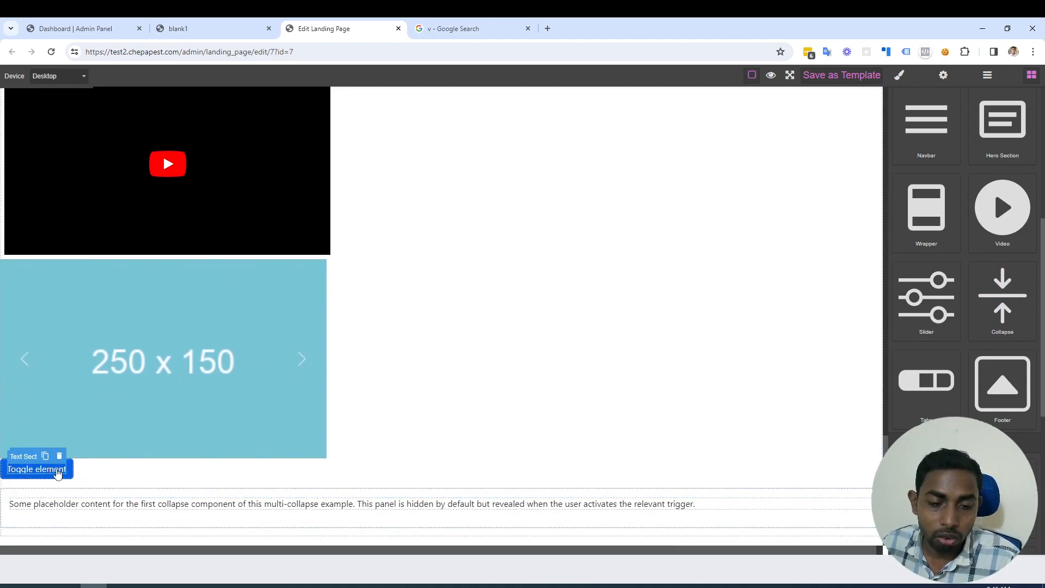
- Add a second Collapse block beside the first toggle and test both toggle elements
left_click_drag(1011, 308, 182, 470)
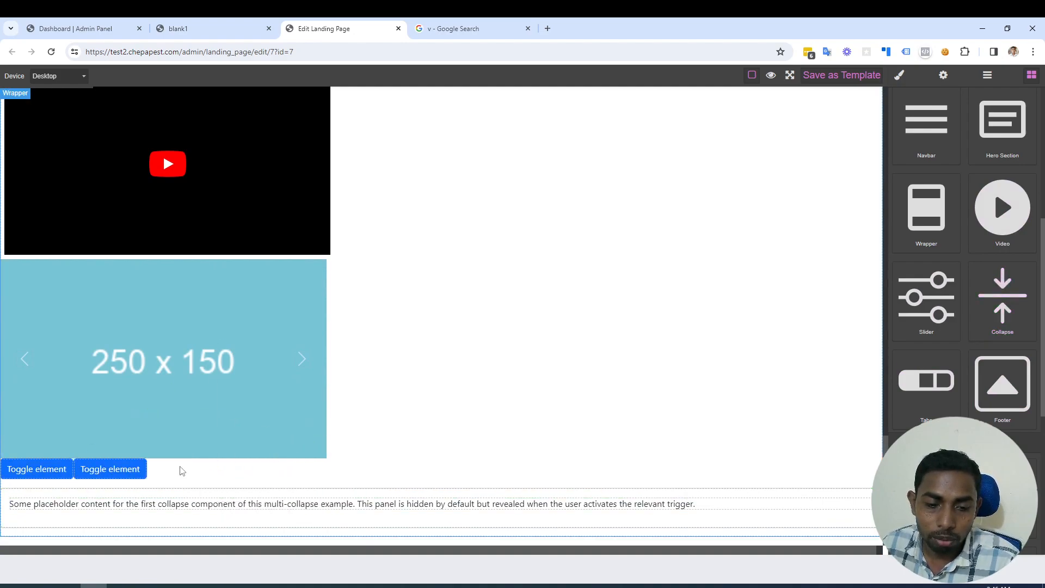
left_click(115, 471)
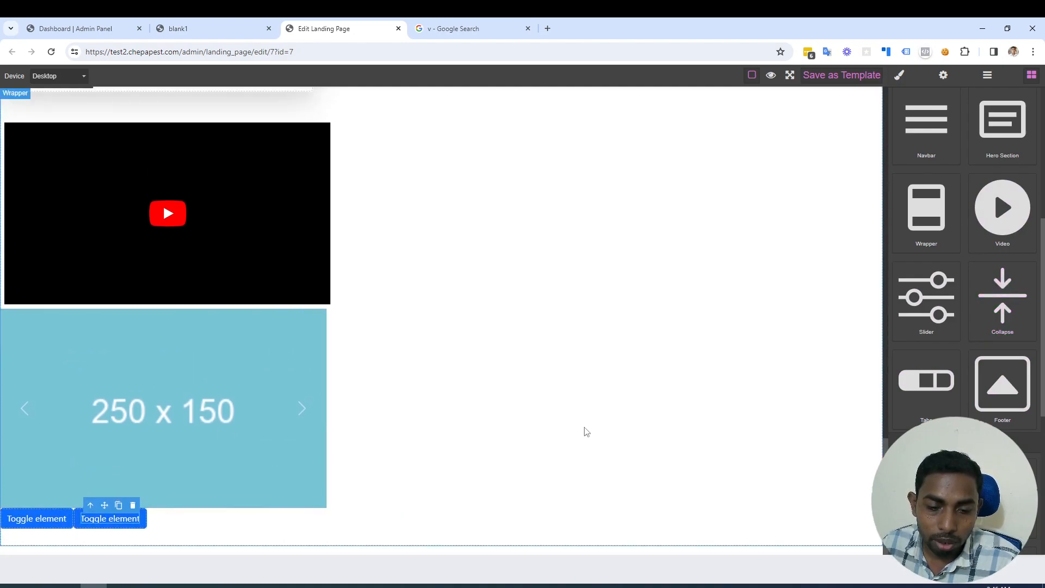
left_click(113, 518)
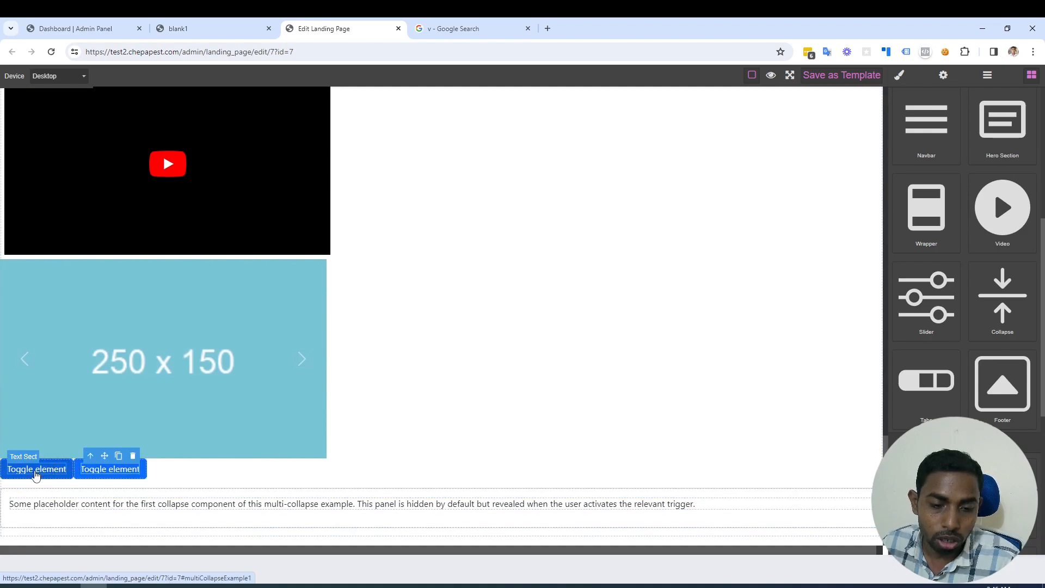
left_click(36, 473)
left_click(107, 523)
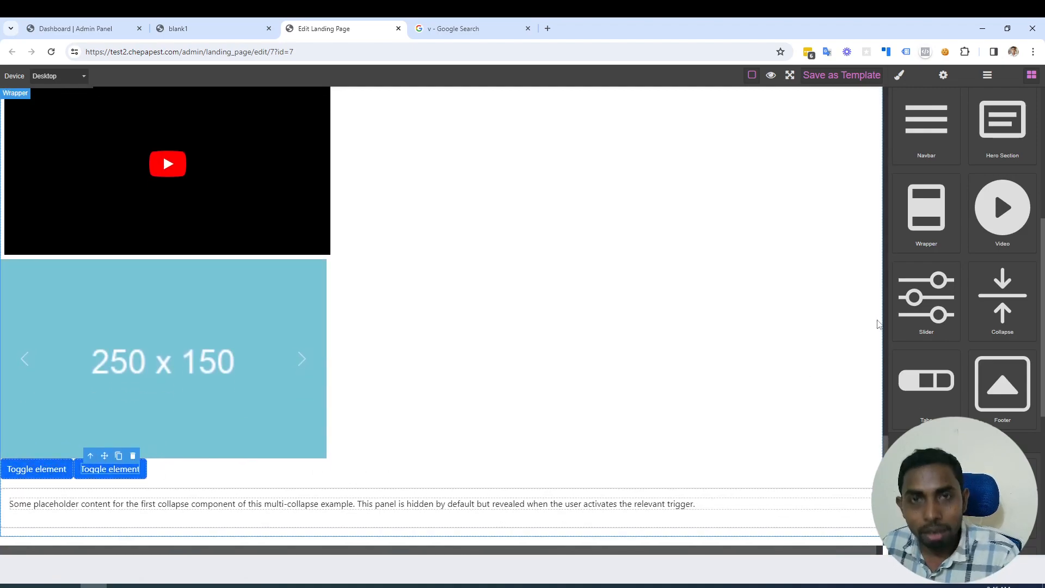
- Insert a Tabs block between the video and the slider and display its Profile and Contact tabs
scroll(948, 394, "down", 3)
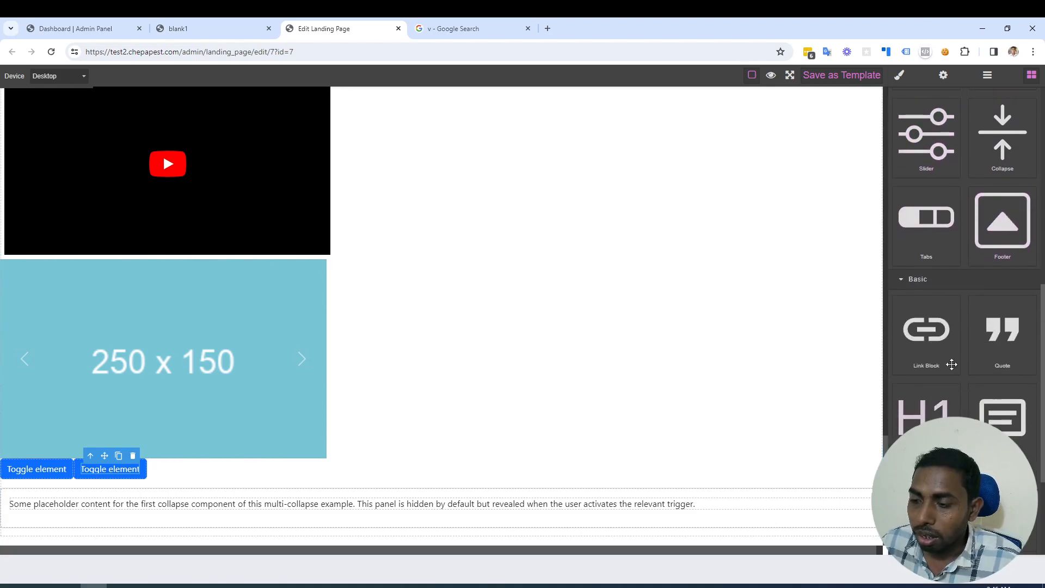
left_click_drag(914, 239, 496, 329)
scroll(496, 329, "up", 4)
scroll(464, 338, "down", 5)
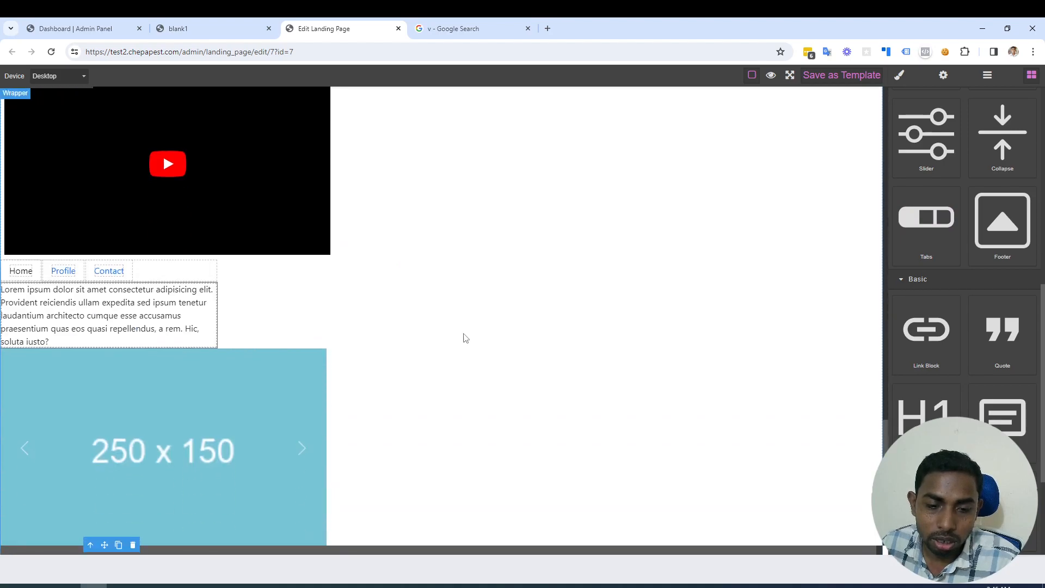
left_click(61, 325)
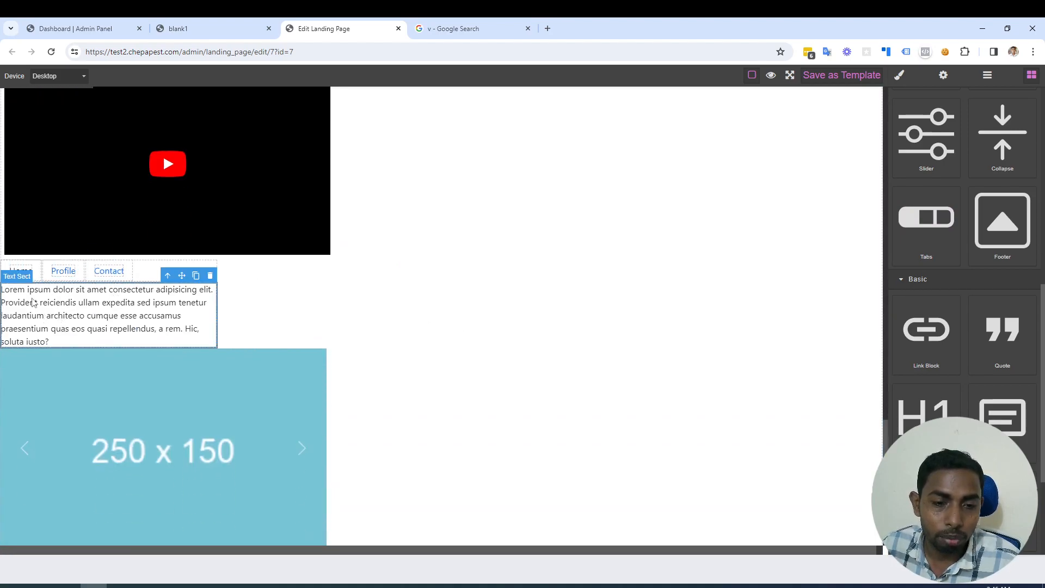
left_click(64, 271)
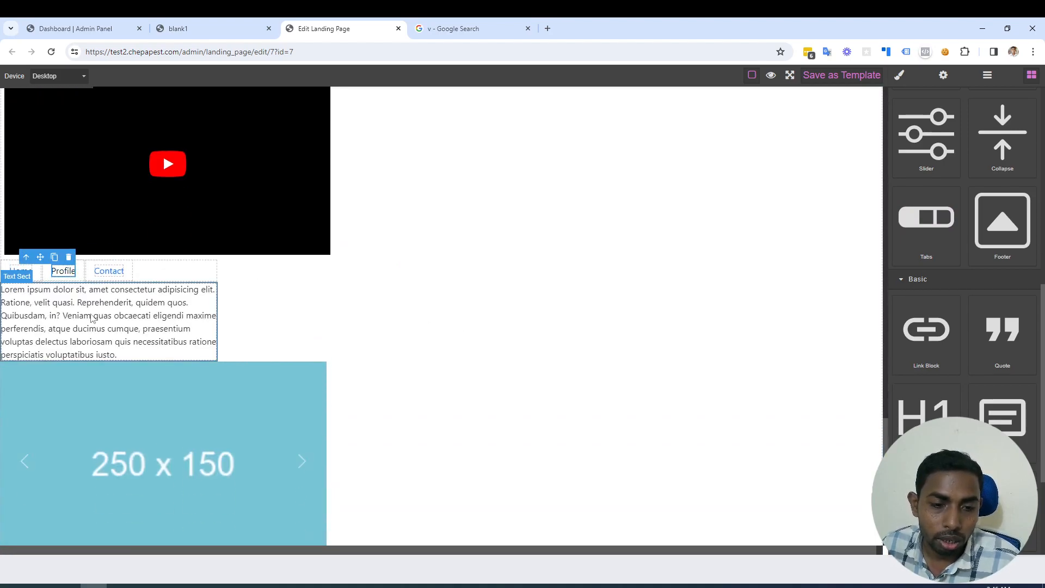
left_click(98, 276)
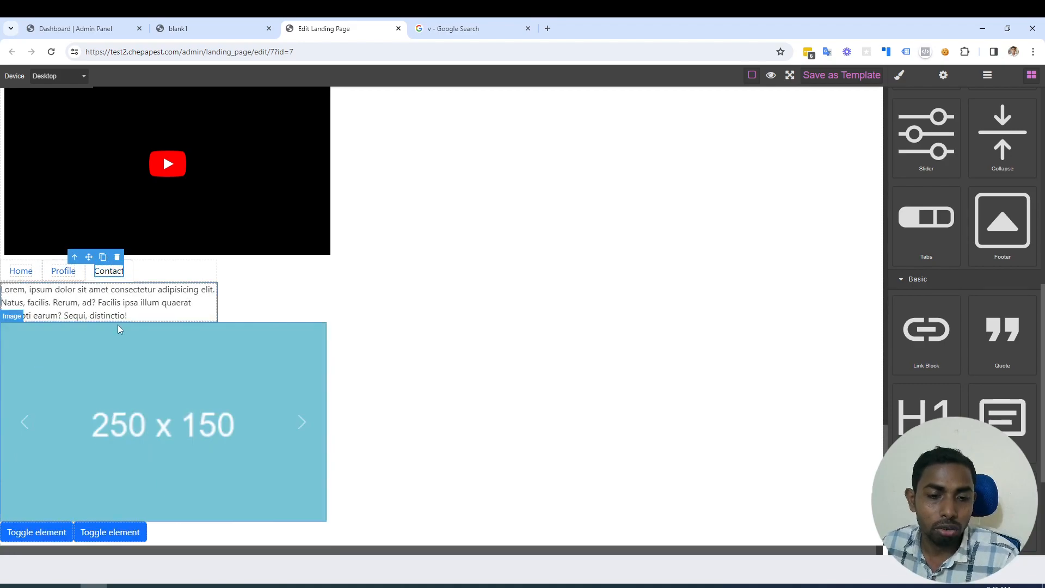
- Insert a Quote block between the tabs and the slider
left_click(536, 322)
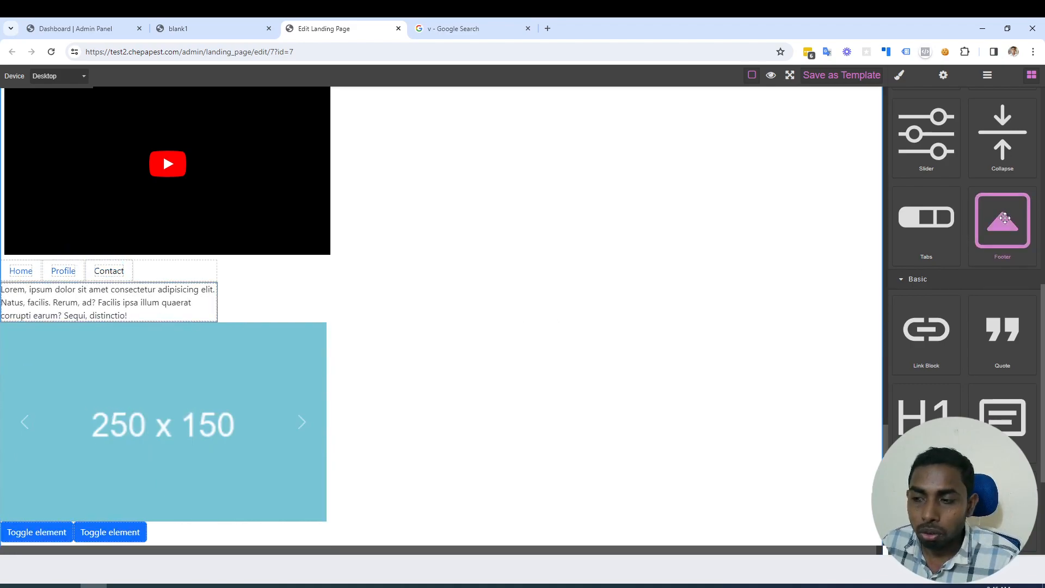
left_click_drag(977, 357, 501, 325)
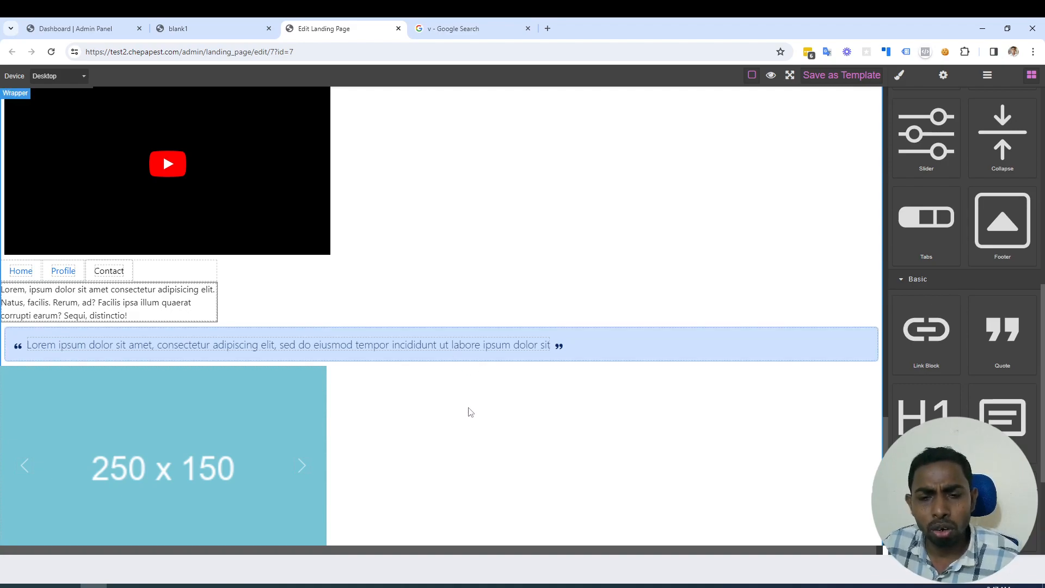
- Insert a Heading block between the quote and the slider, and a Text block below the two toggle elements
scroll(1001, 413, "down", 3)
left_click_drag(927, 261, 447, 421)
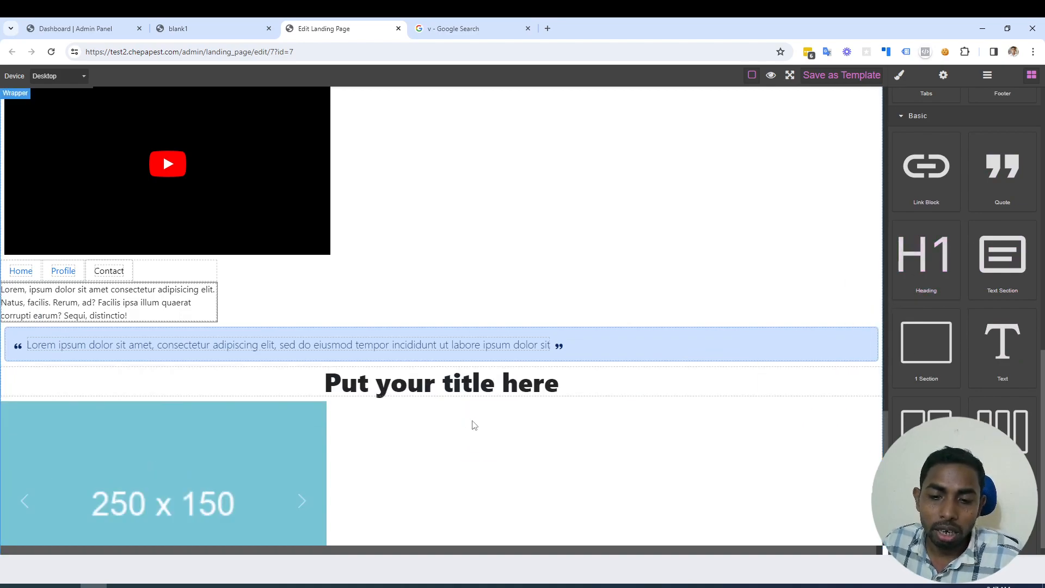
left_click(503, 388)
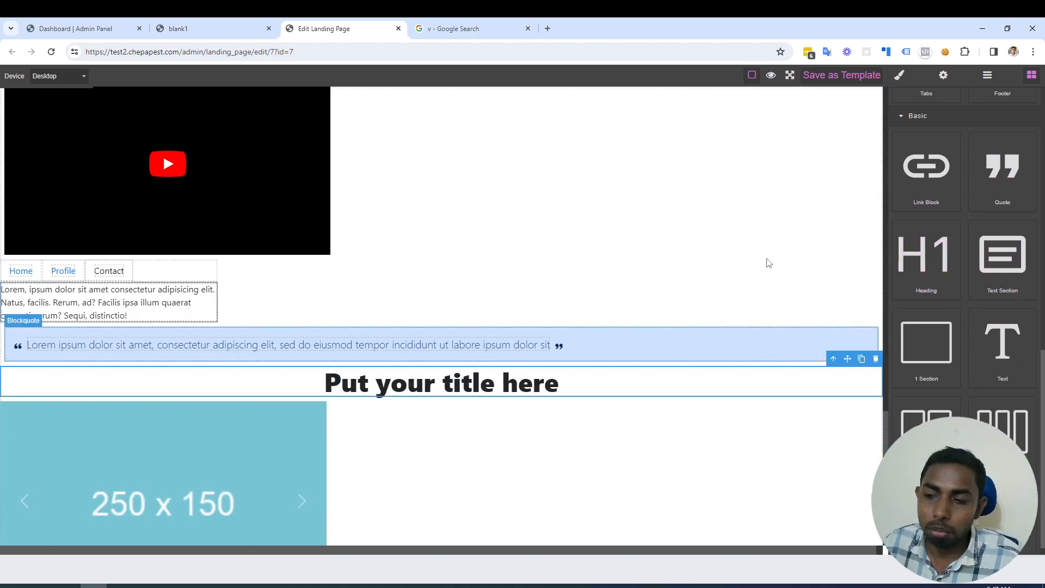
scroll(964, 360, "down", 1)
left_click_drag(1002, 338, 454, 502)
scroll(532, 447, "down", 3)
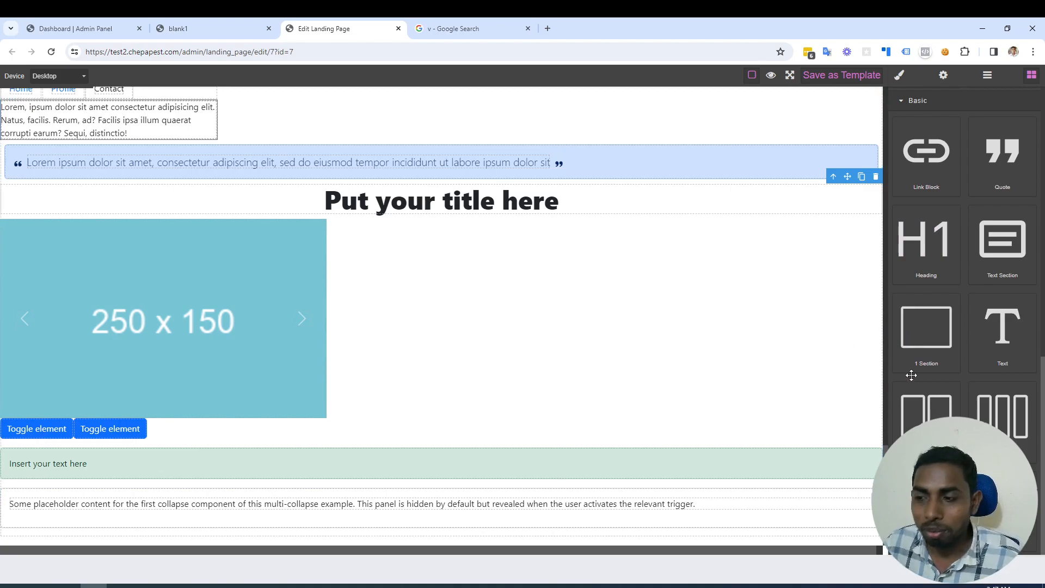
- Add a 1 Section block below the collapse placeholder content and place a Text block inside it
left_click_drag(928, 343, 537, 515)
scroll(599, 416, "down", 2)
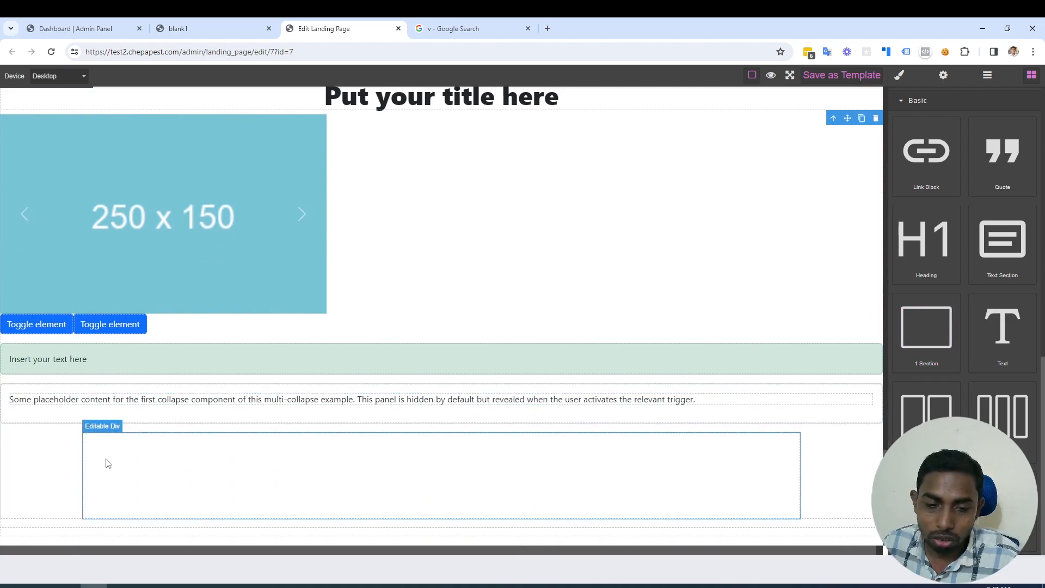
left_click(36, 448)
left_click(277, 473)
left_click_drag(1003, 327, 571, 433)
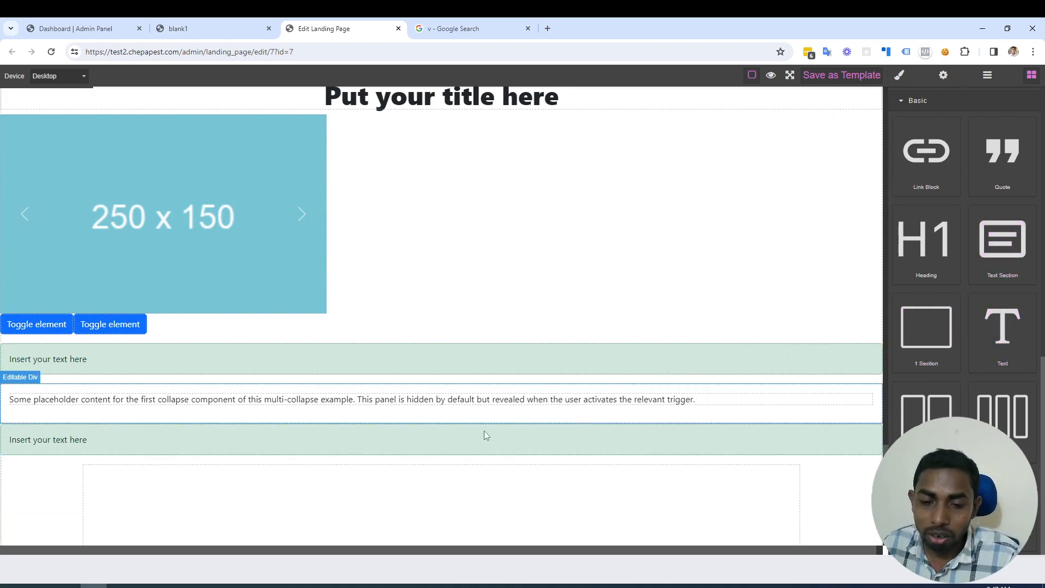
left_click(39, 444)
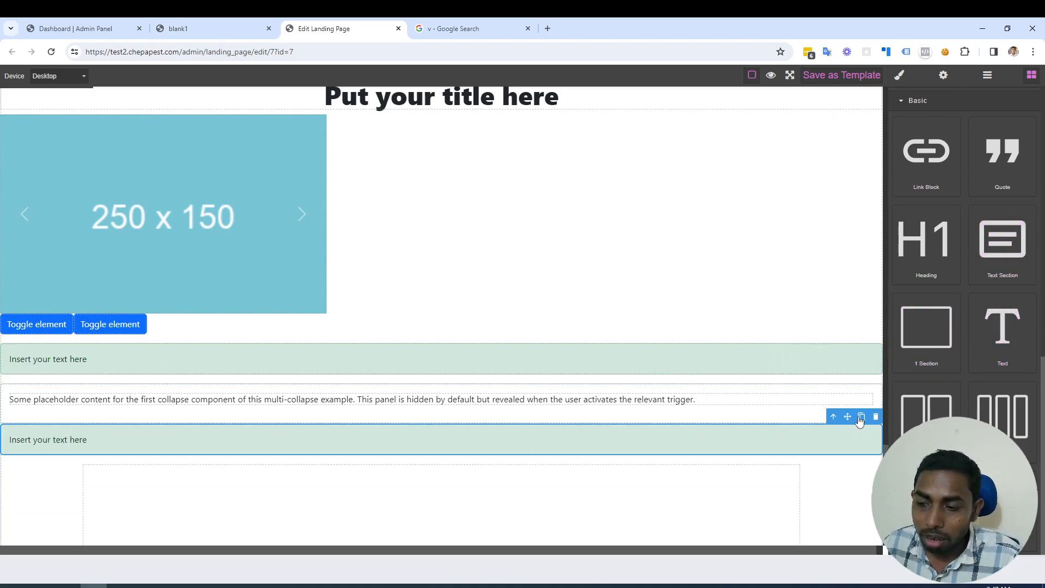
left_click_drag(848, 418, 494, 505)
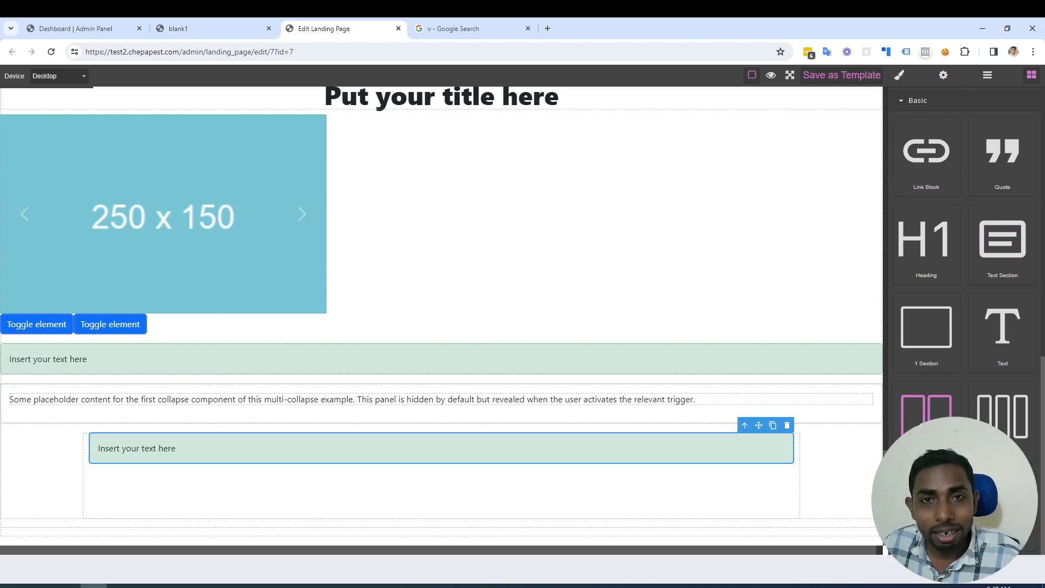
- Nest an equal two-column section under the text inside the section and put a Text block in each column
left_click_drag(919, 424, 410, 492)
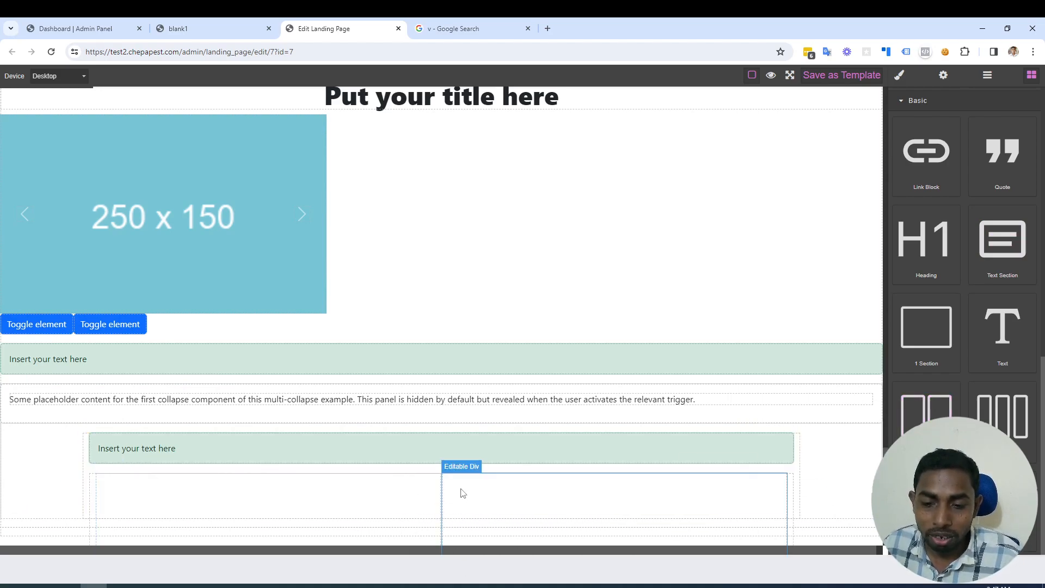
scroll(463, 494, "down", 1)
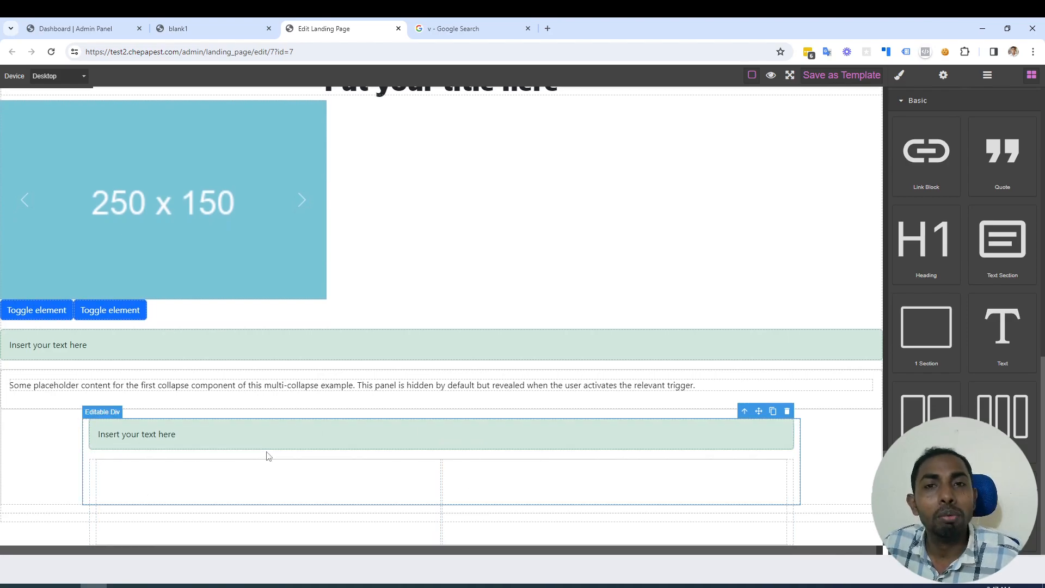
left_click_drag(1002, 329, 307, 482)
left_click_drag(1019, 338, 566, 462)
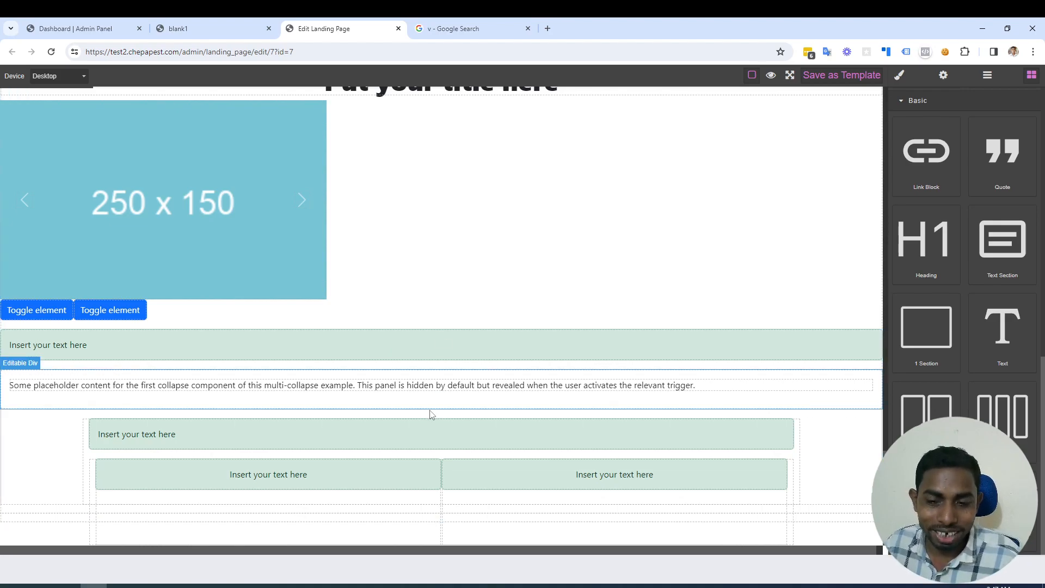
- Nest a three-column section in the first column and fill its cells with two Text blocks and a Heading block
left_click_drag(1017, 412, 314, 507)
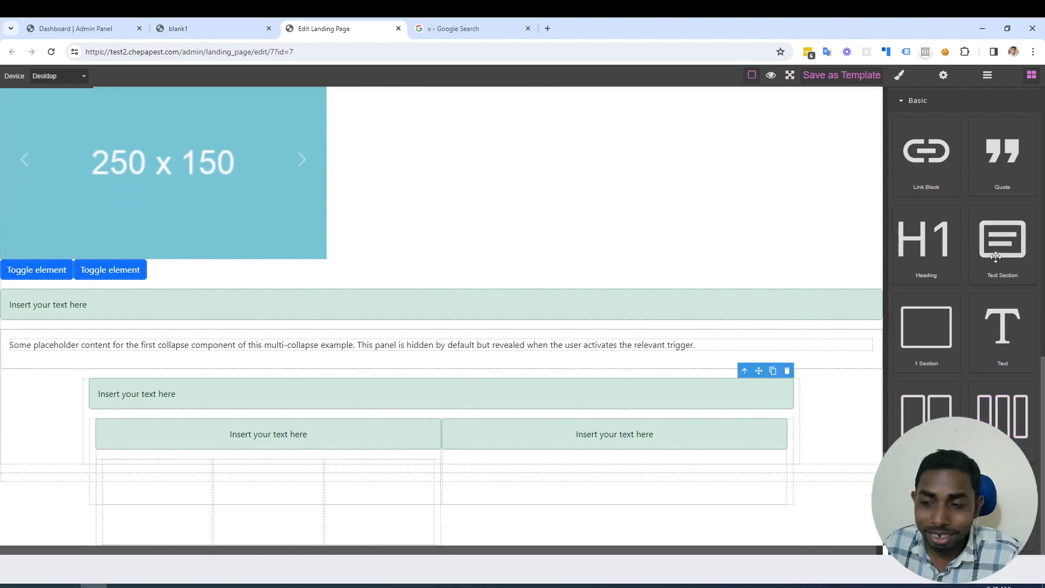
left_click_drag(1006, 336, 170, 485)
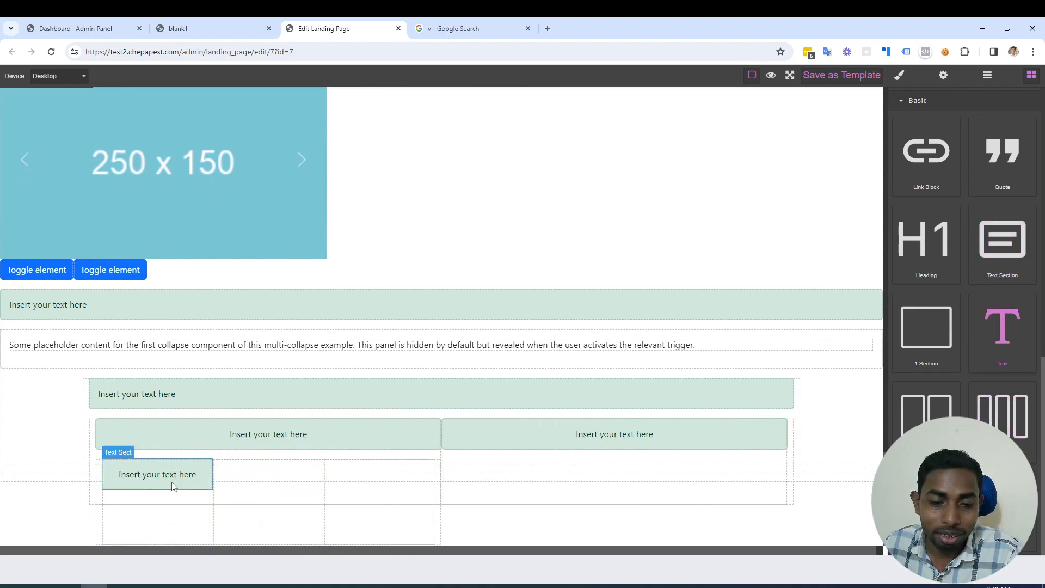
left_click_drag(1002, 327, 280, 487)
left_click_drag(925, 239, 391, 479)
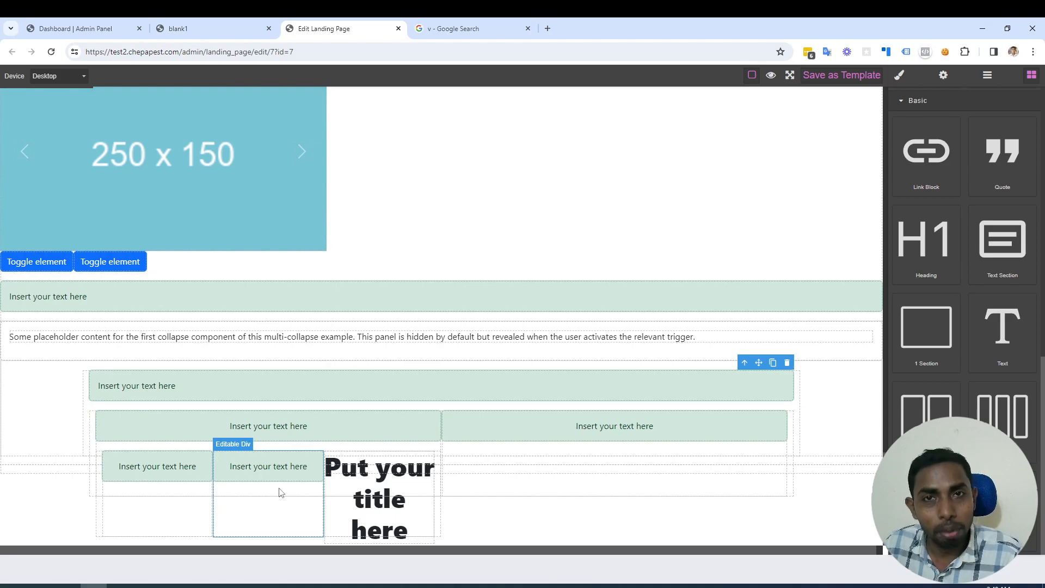
- Insert a two-column section with a narrow and a wide column directly below the toggle elements
left_click_drag(927, 416, 563, 523)
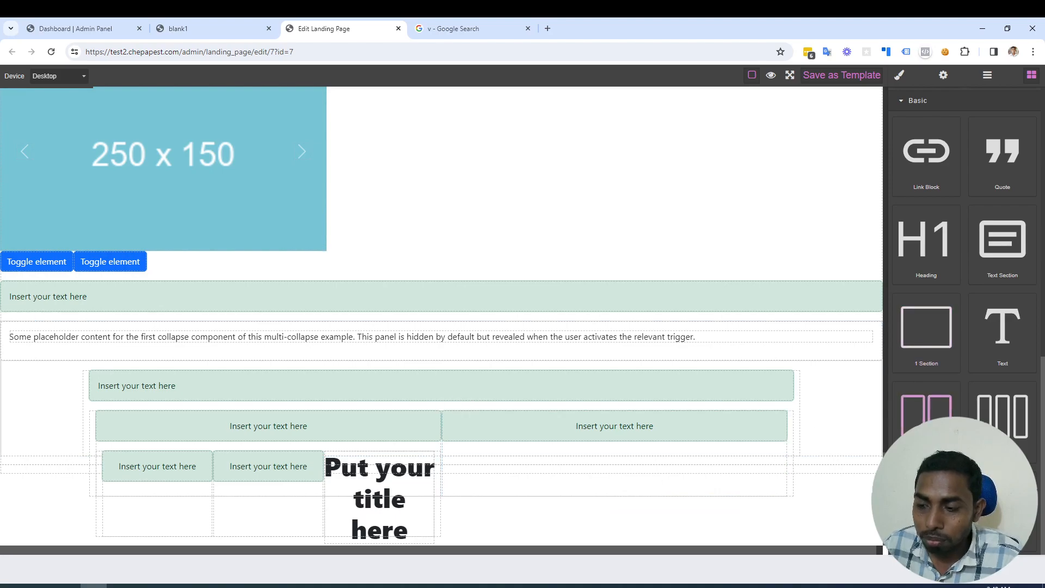
left_click_drag(926, 416, 469, 275)
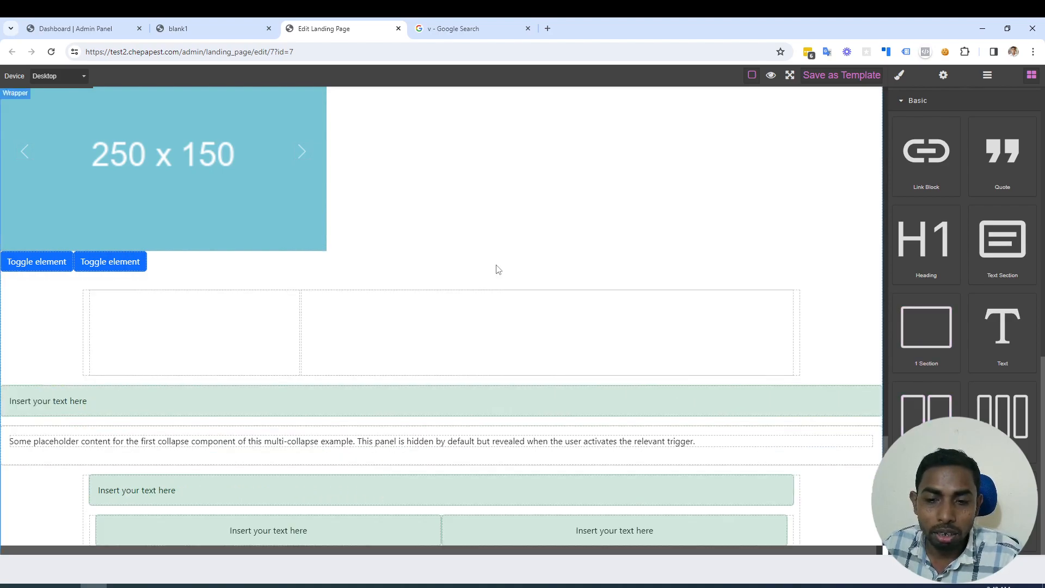
left_click(539, 343)
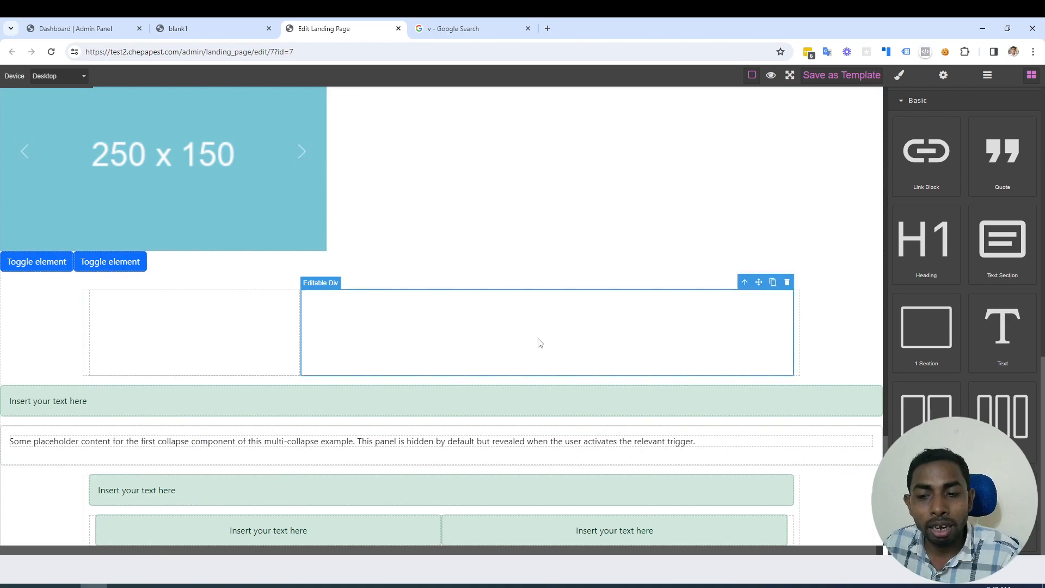
left_click(140, 334)
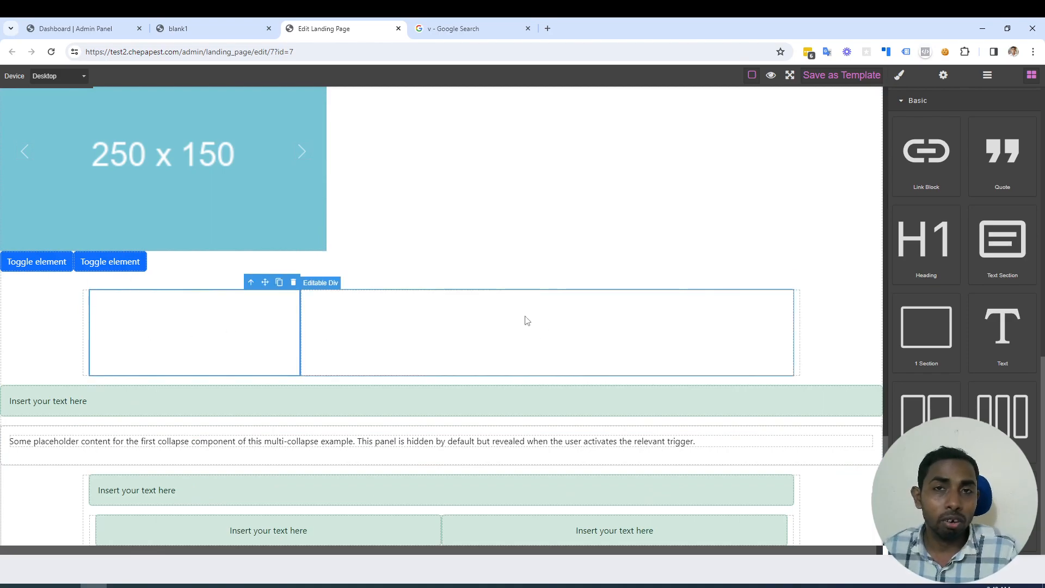
- Move the slider into the narrow column of the uneven two-column section
scroll(526, 320, "up", 3)
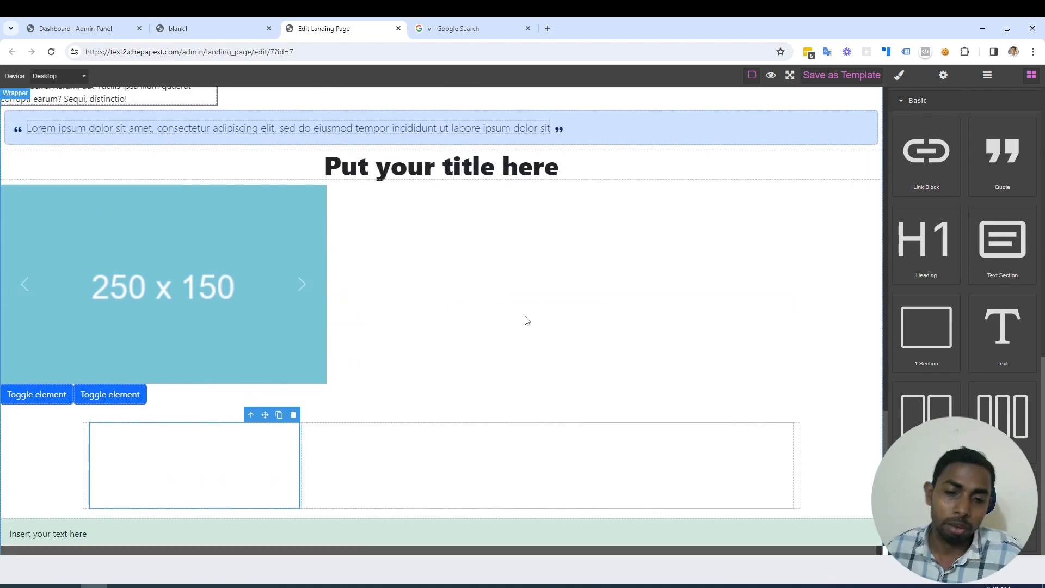
left_click(189, 225)
left_click_drag(292, 207, 234, 492)
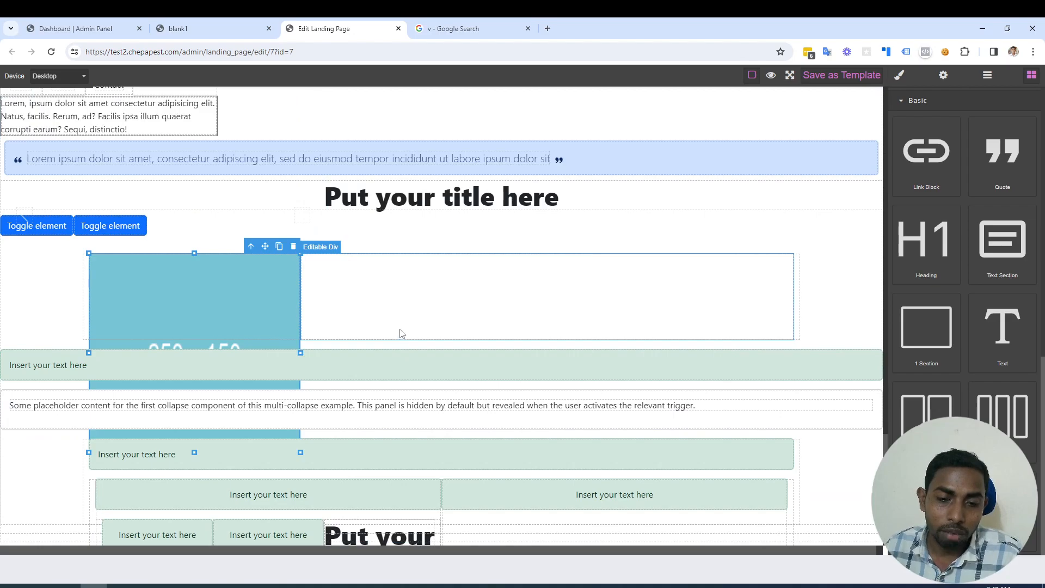
scroll(220, 269, "down", 1)
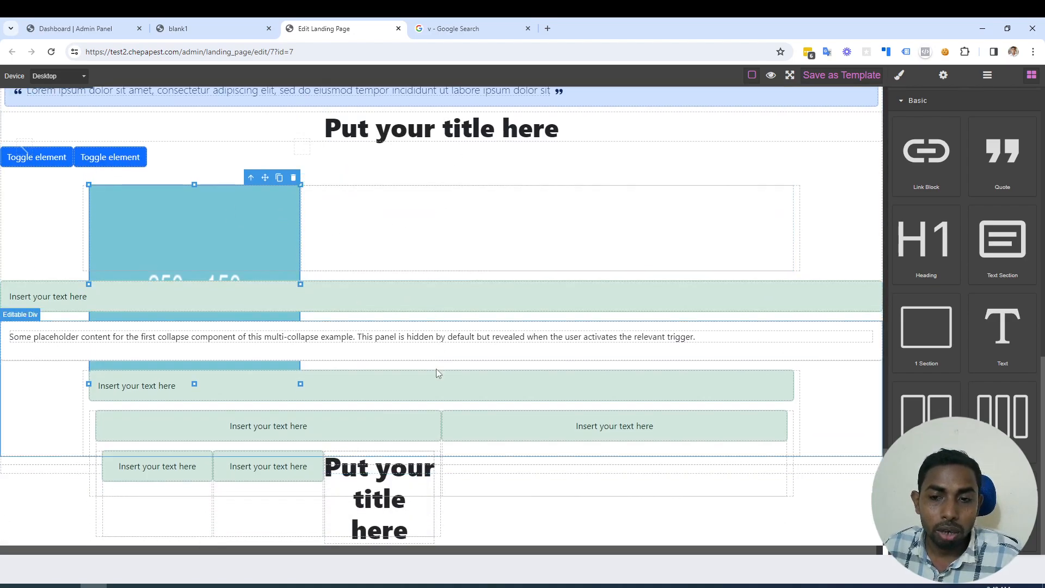
- Try moving only the quote's inner text into the wide column and undo that move
scroll(436, 370, "up", 3)
left_click(397, 396)
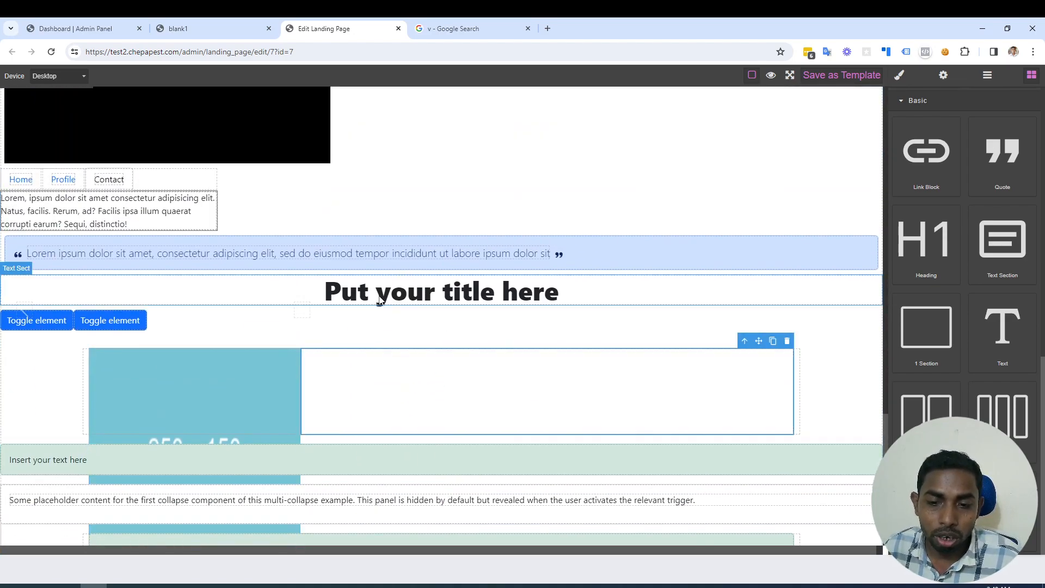
left_click(436, 280)
left_click(444, 251)
left_click_drag(517, 242, 456, 369)
scroll(435, 272, "down", 3)
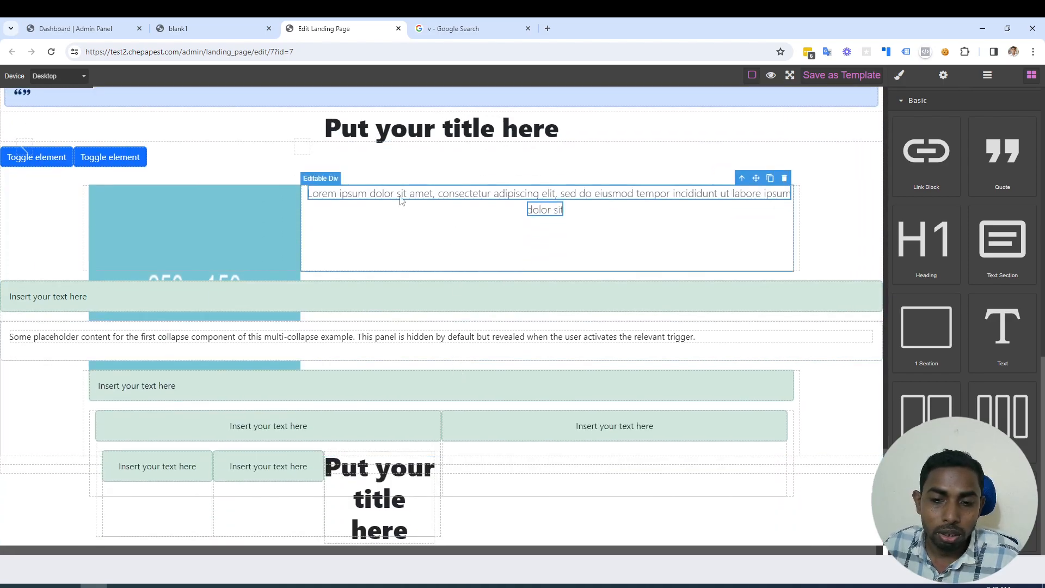
scroll(325, 189, "up", 2)
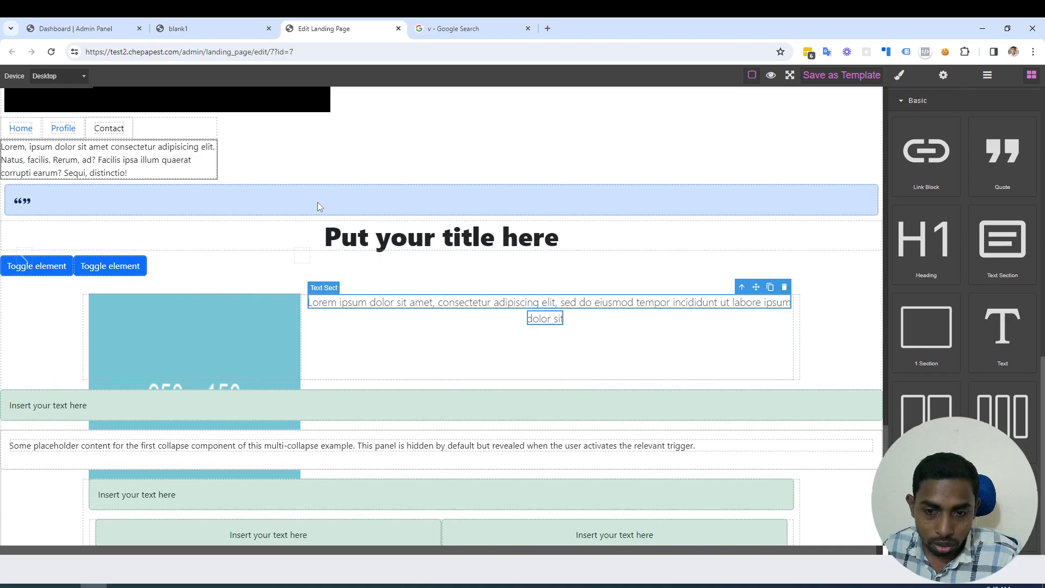
key("ctrl+z")
- Move the whole Quote block into the wide column beside the slider image
left_click(651, 199)
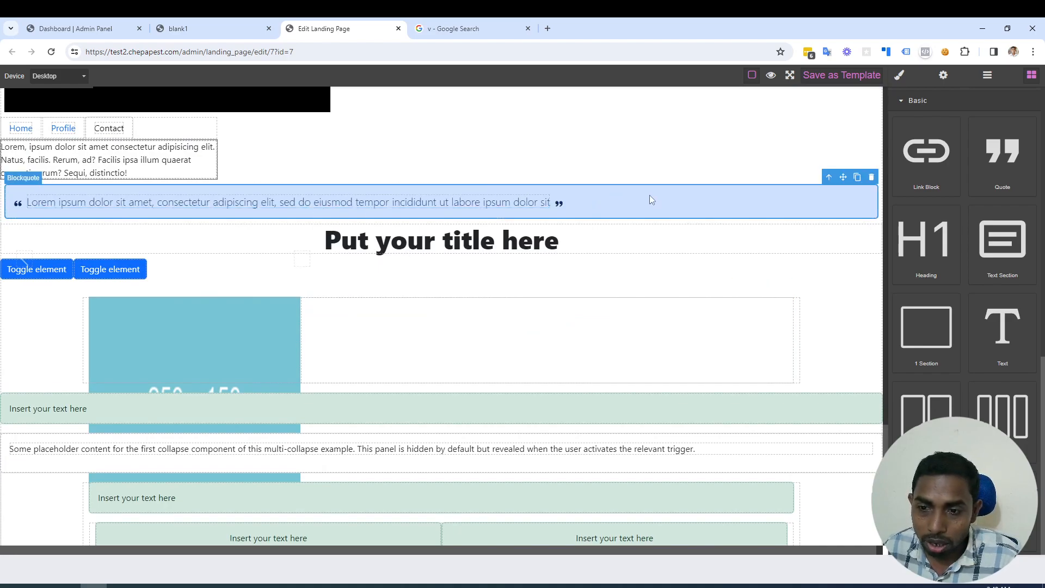
left_click_drag(843, 180, 499, 340)
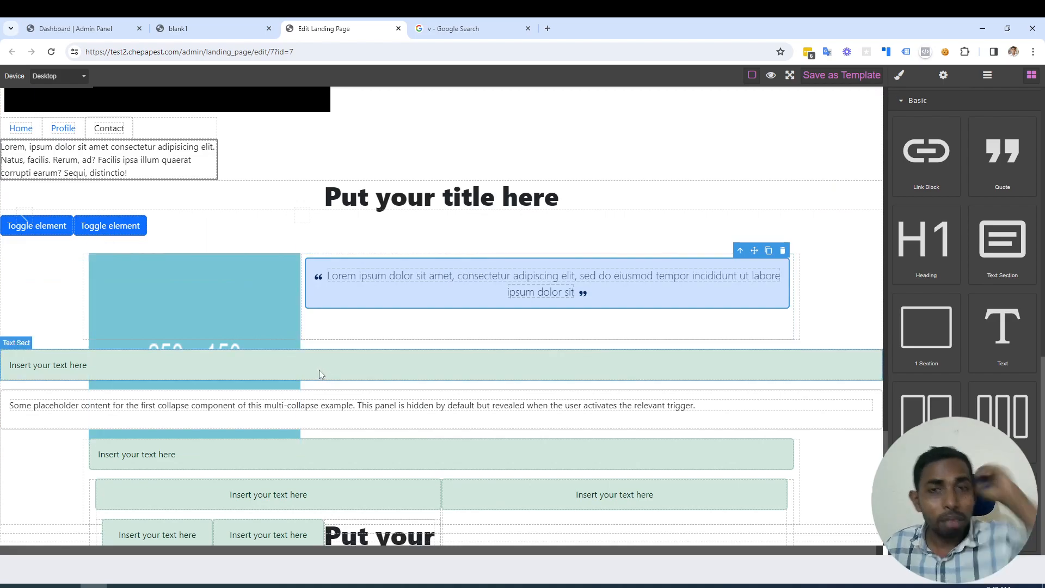
scroll(319, 370, "down", 1)
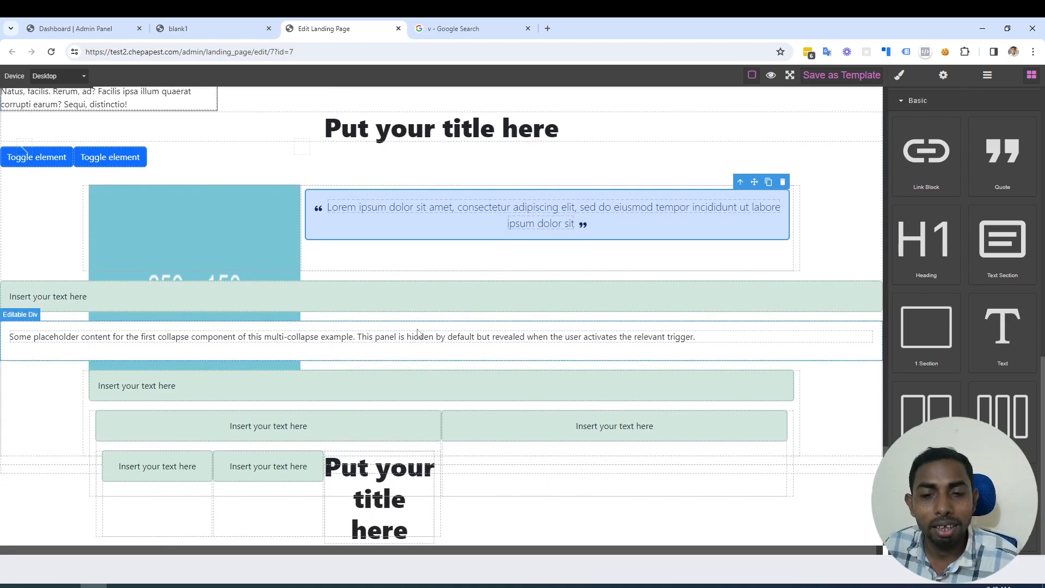
- Insert a Button block between the section's full-width text and its nested two-column section
left_click_drag(947, 512, 585, 401)
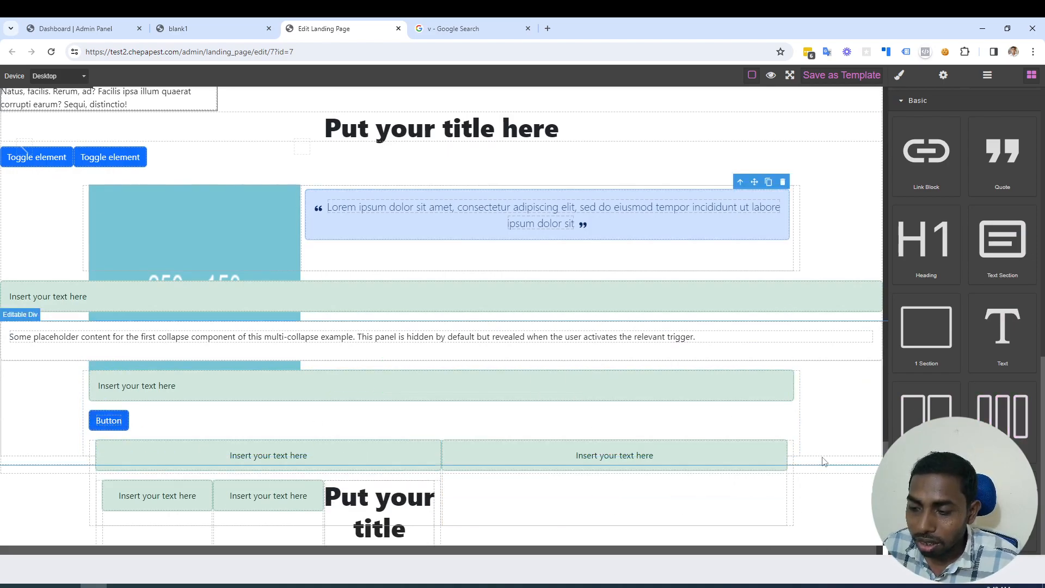
scroll(823, 462, "down", 1)
scroll(962, 345, "down", 5)
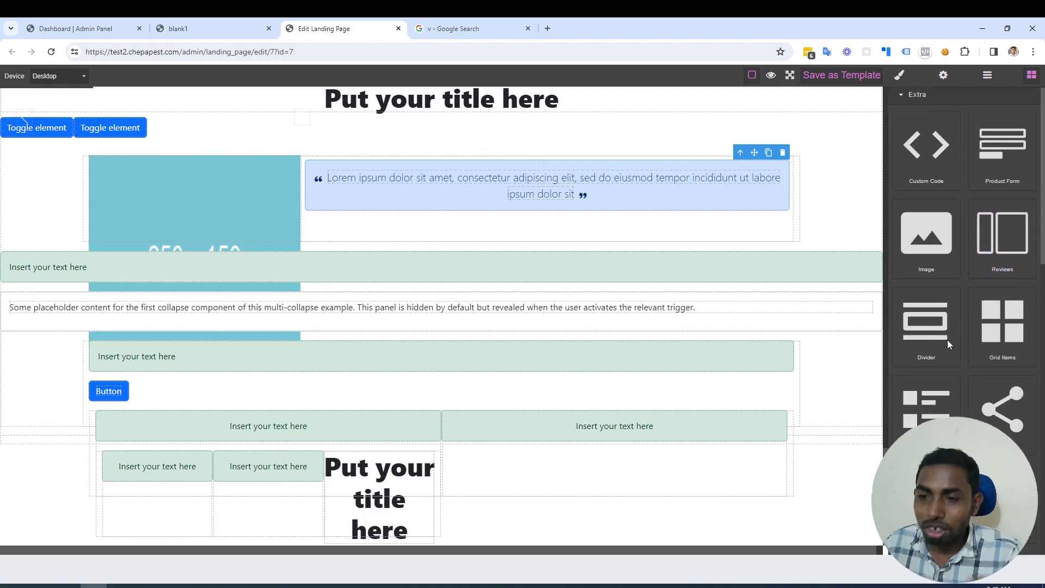
- Insert a Product Form block between the food image card and the video
scroll(465, 398, "up", 5)
scroll(466, 398, "up", 7)
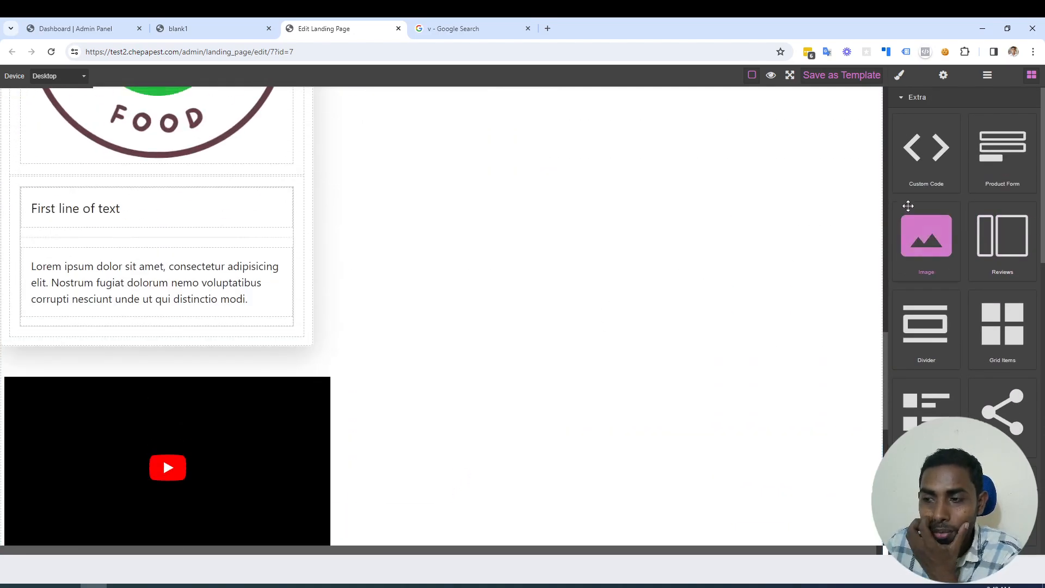
scroll(477, 353, "up", 4)
scroll(566, 407, "down", 16)
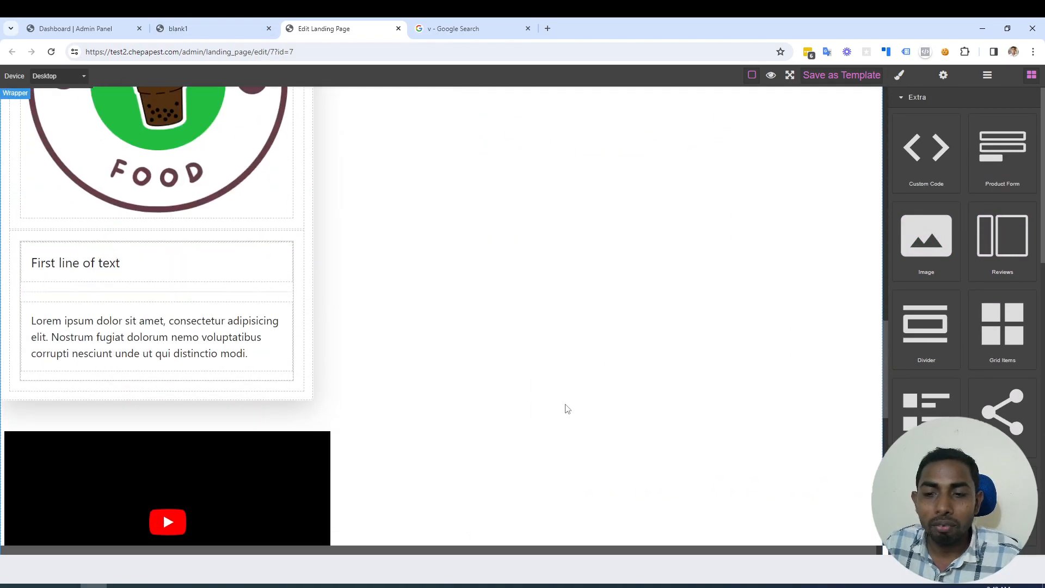
scroll(571, 407, "up", 6)
scroll(569, 387, "up", 2)
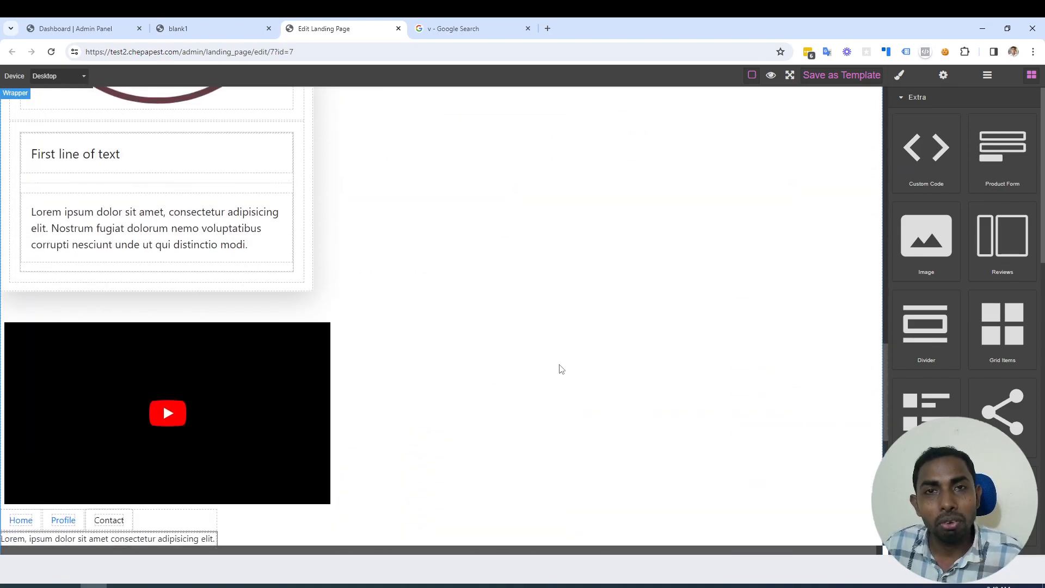
left_click_drag(1002, 147, 439, 402)
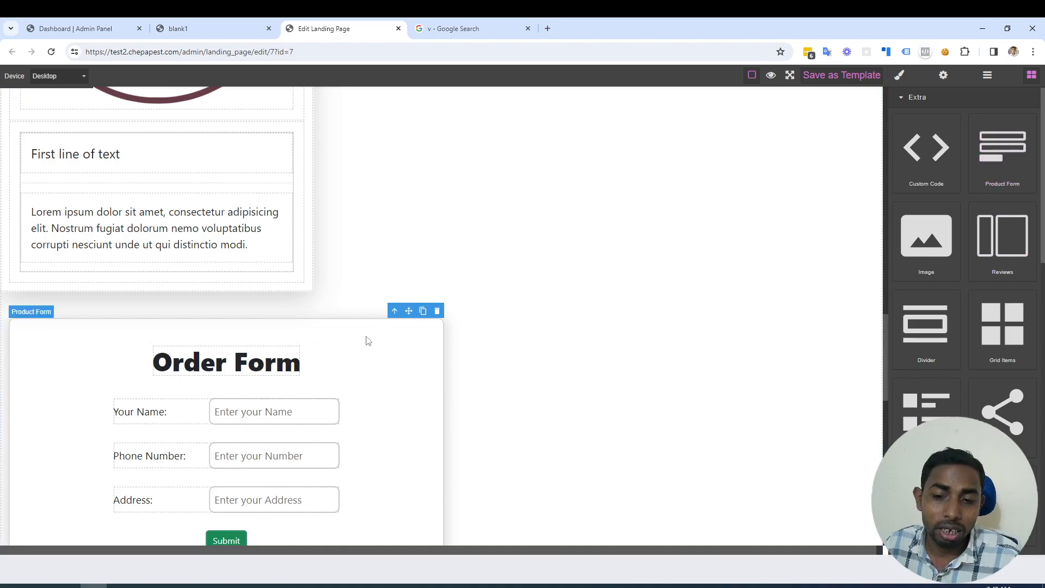
- Link the order form to the product New Gmail account1 and save the page as a template
left_click(943, 76)
left_click(974, 121)
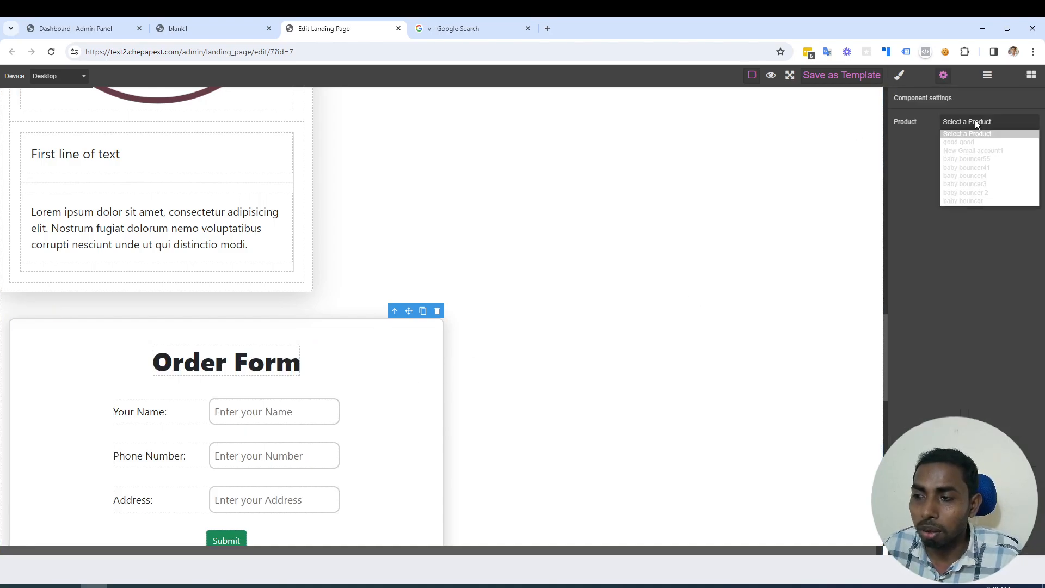
left_click(961, 155)
scroll(339, 397, "down", 5)
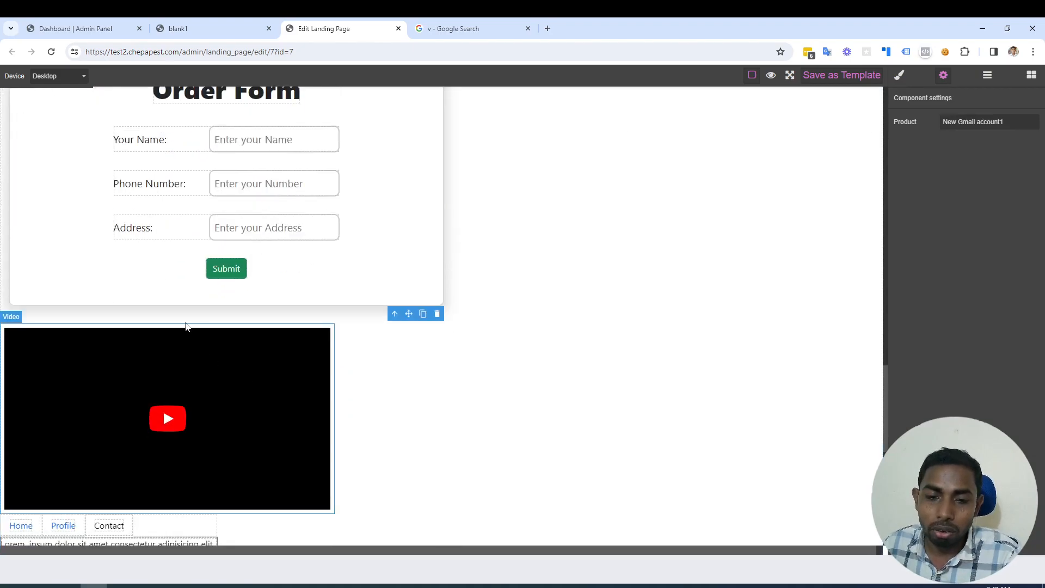
left_click(830, 76)
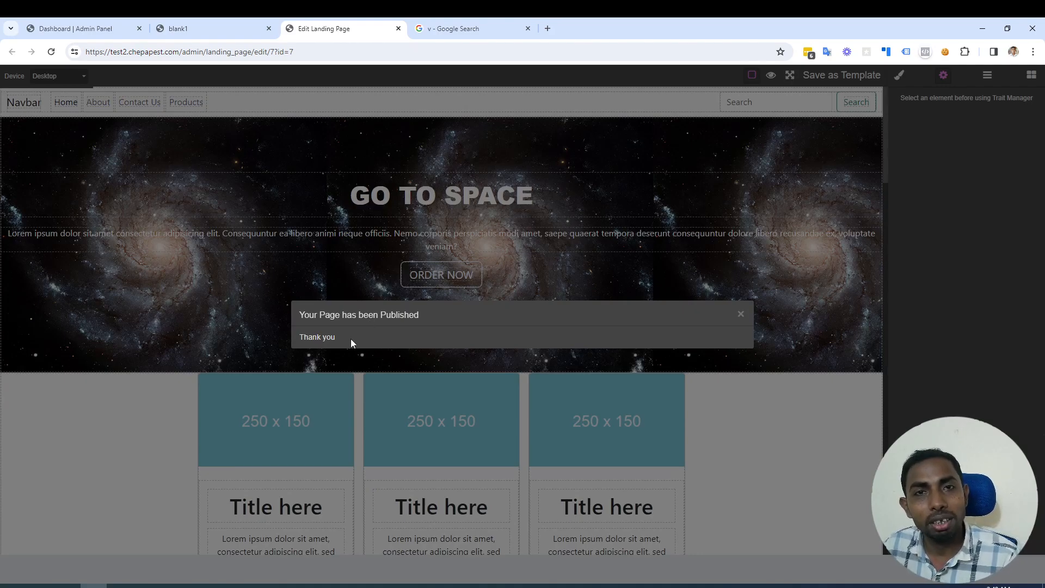
- Dismiss the publish message, reload the public blank1 page and go to its order form
left_click(741, 315)
left_click(228, 28)
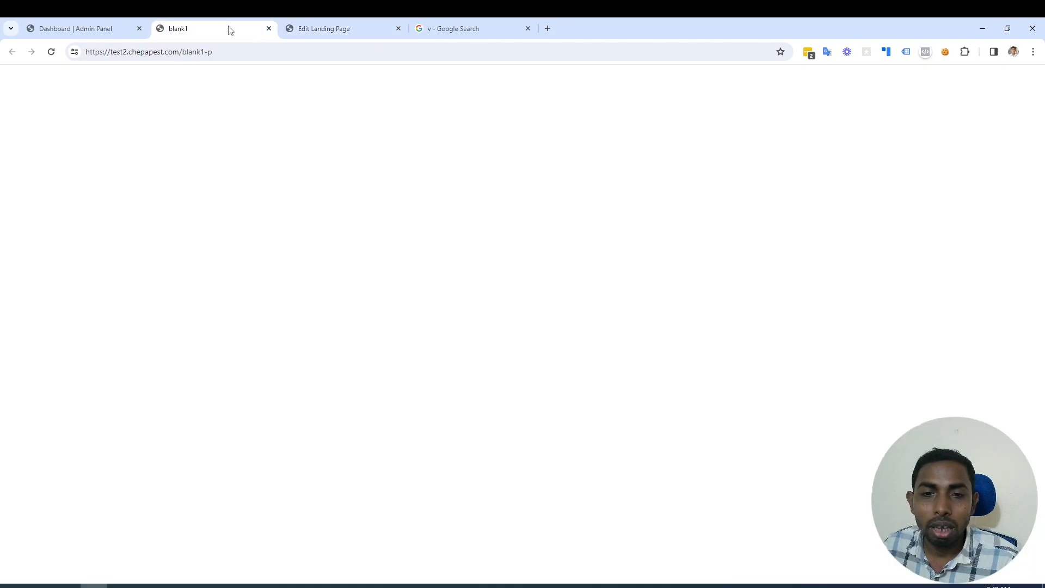
left_click_drag(213, 51, 185, 50)
left_click(51, 52)
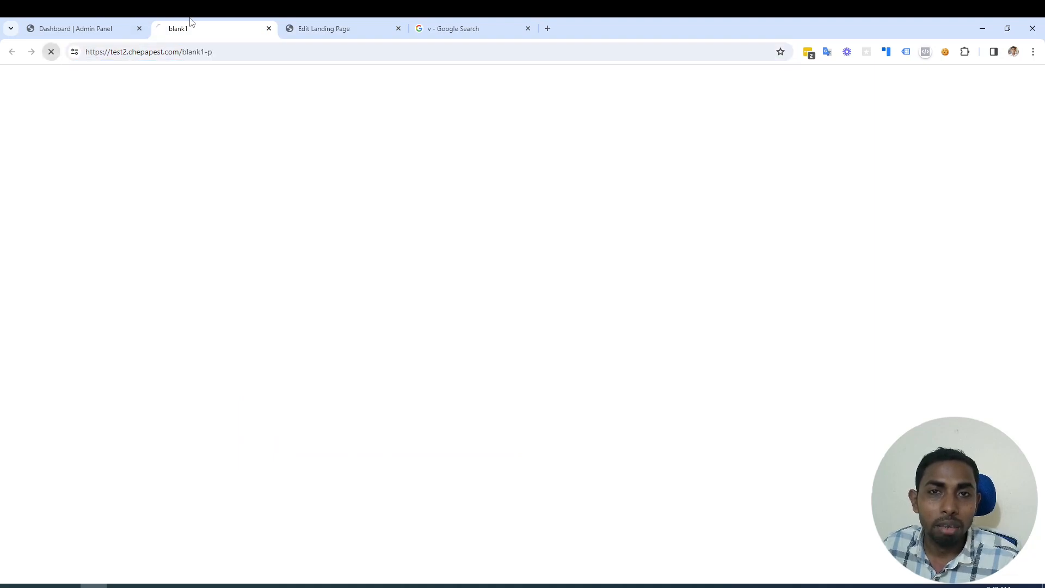
scroll(758, 252, "down", 20)
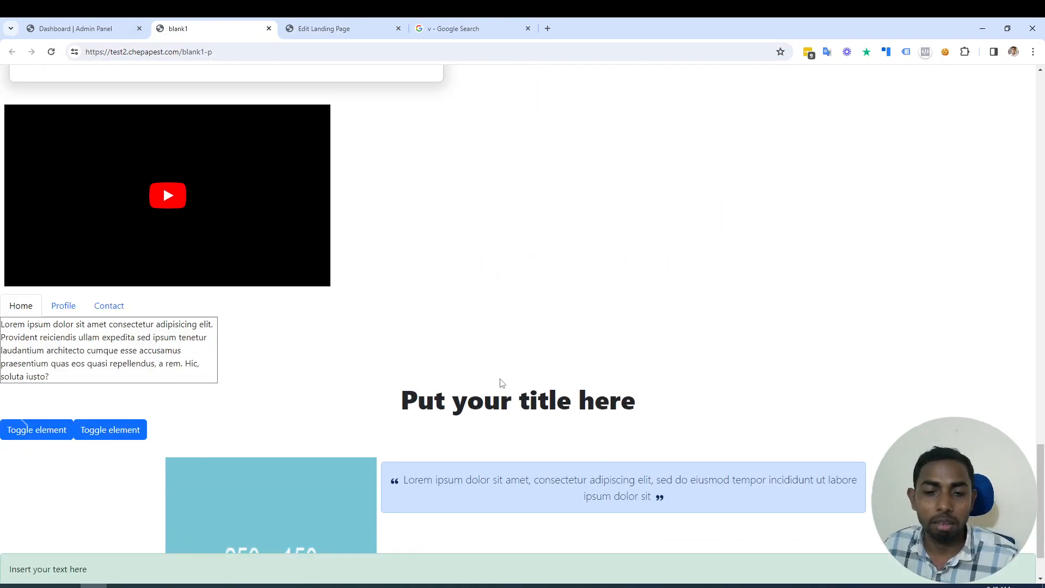
scroll(502, 382, "up", 5)
- Fill in the order form with the customer's name, phone number and address, and submit the order
left_click(239, 182)
left_click(263, 213)
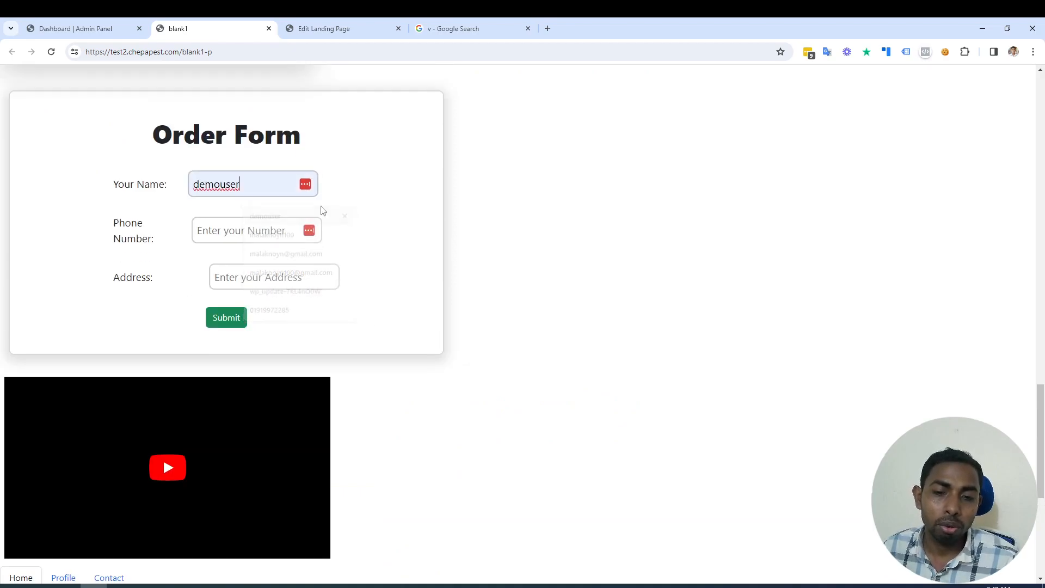
left_click(234, 227)
left_click(272, 261)
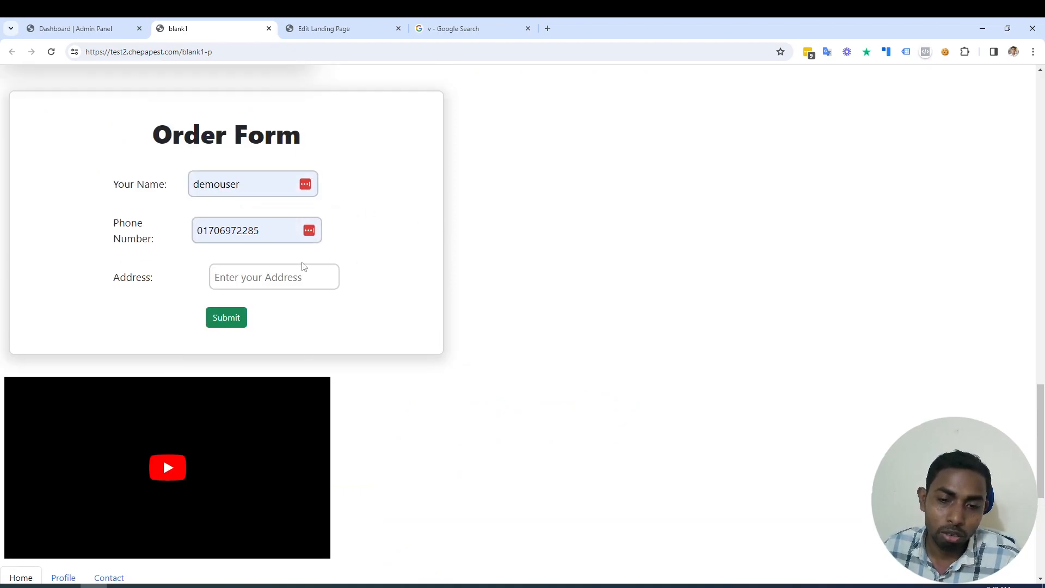
left_click(273, 277)
left_click(313, 307)
left_click(226, 313)
left_click_drag(631, 325, 469, 301)
- Open the user order list in the admin panel and check the newest order's details
left_click(73, 29)
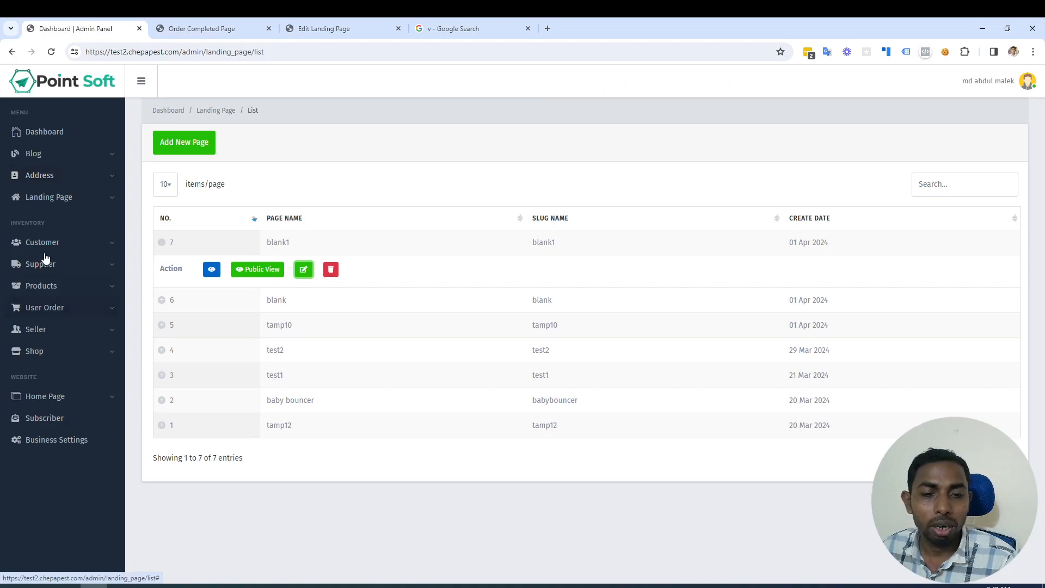
left_click(47, 299)
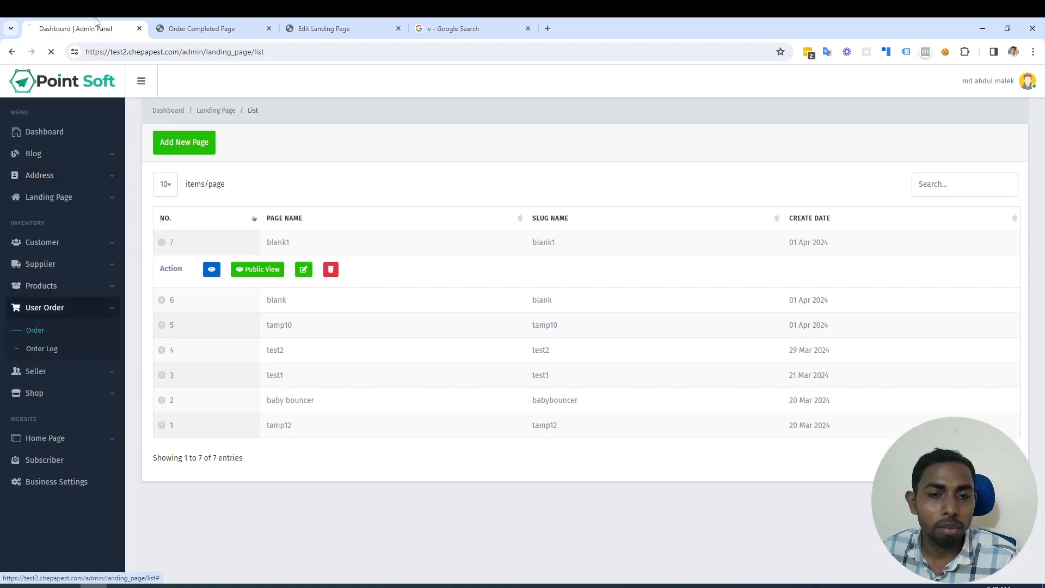
left_click(34, 340)
left_click_drag(218, 205, 411, 209)
left_click_drag(527, 207, 463, 208)
left_click(501, 208)
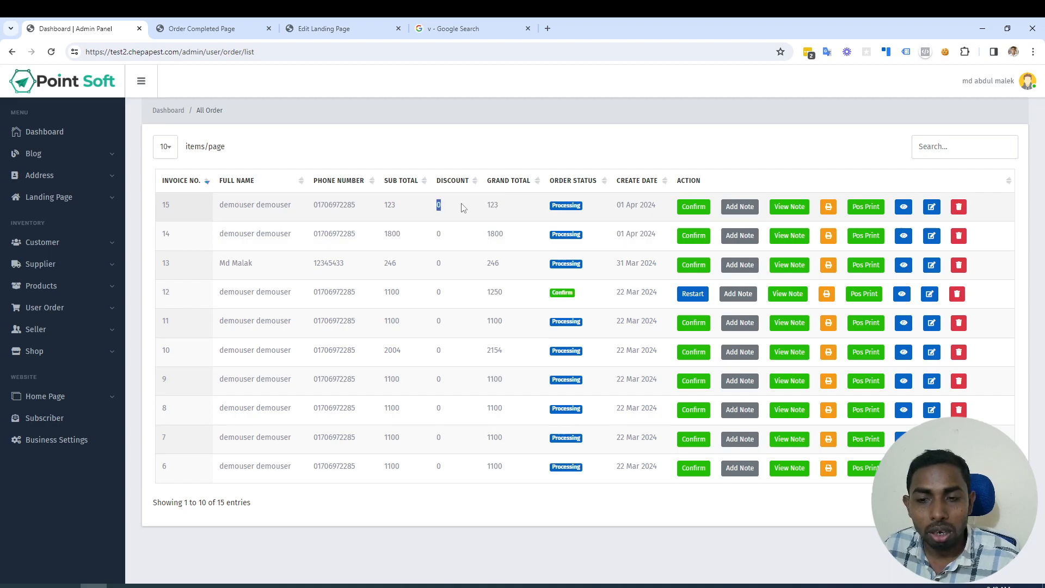
- Add the note "called" to the newest order and save it
left_click(743, 208)
left_click(488, 148)
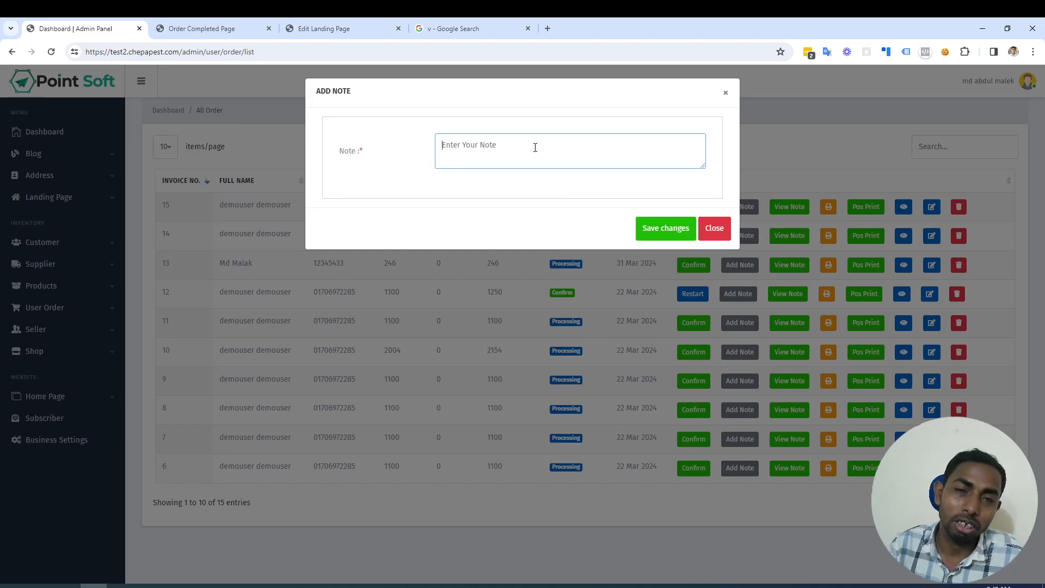
type("called")
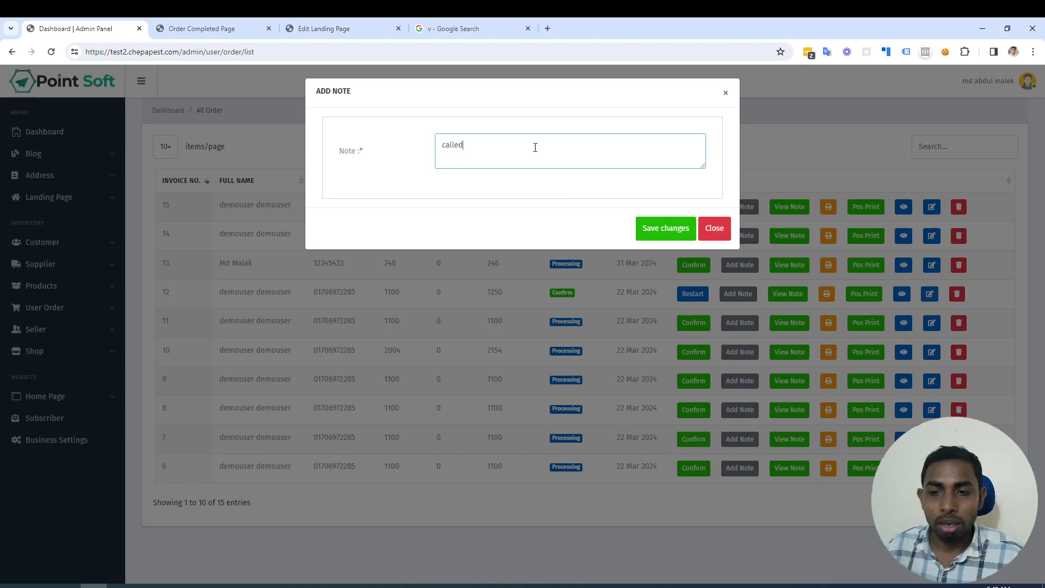
left_click(666, 230)
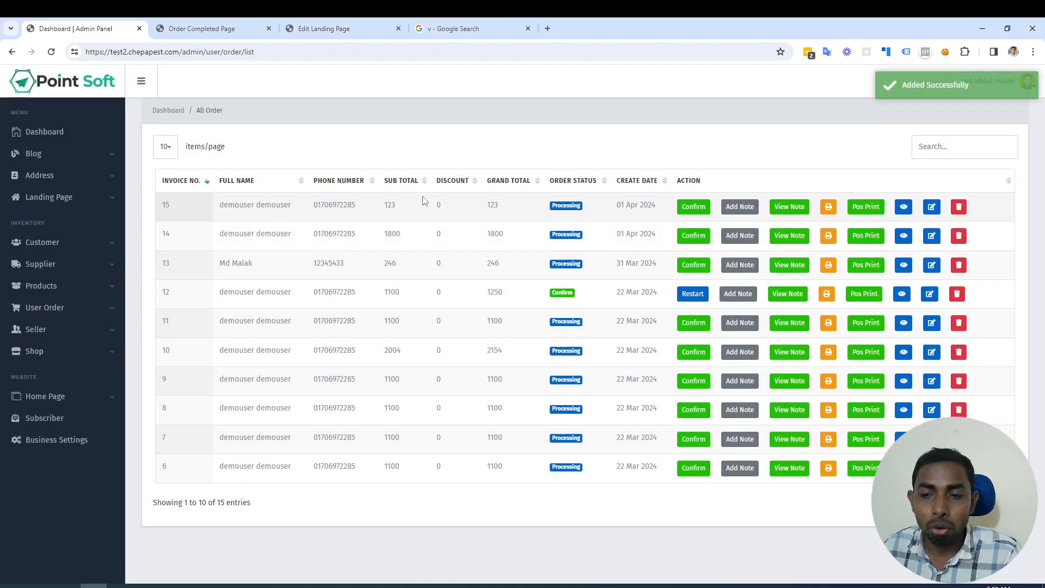
- Review the note history of the newest order
left_click(798, 210)
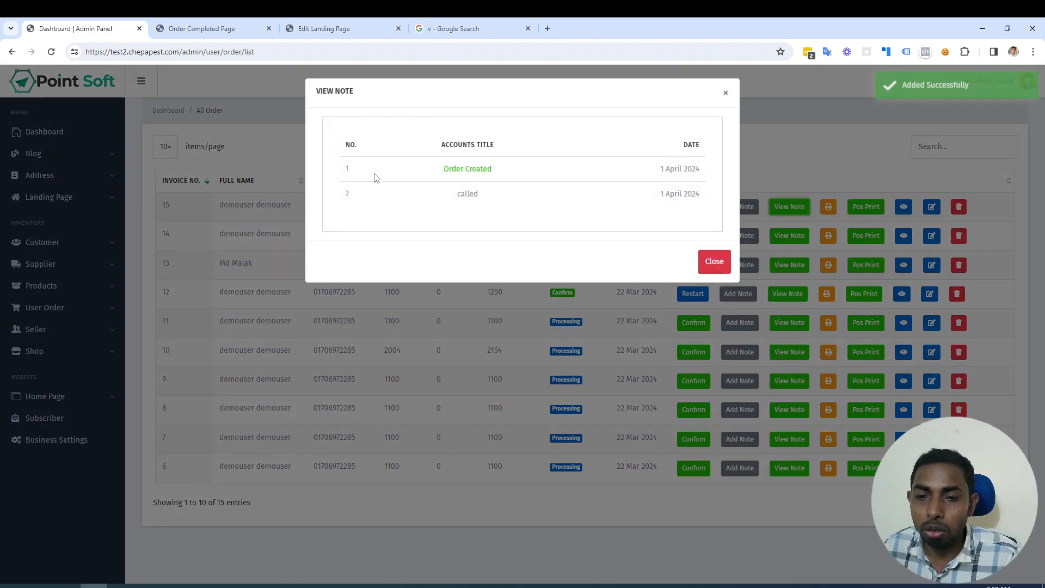
left_click_drag(443, 194, 492, 198)
left_click_drag(442, 167, 537, 182)
left_click_drag(443, 198, 512, 197)
left_click(725, 92)
- Confirm the newest order and check its note history for the confirmation entry
left_click(693, 206)
left_click(509, 173)
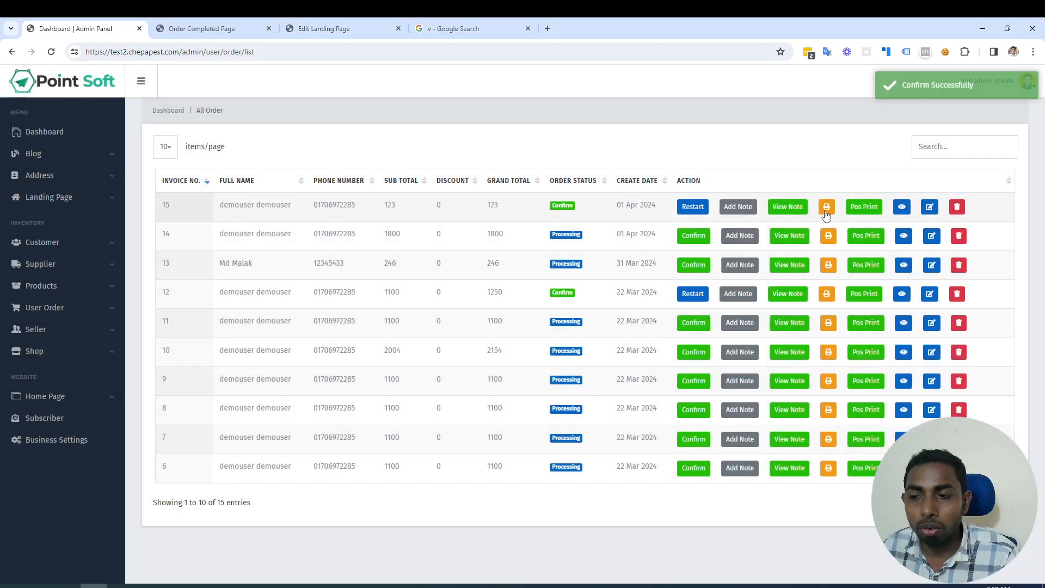
left_click(787, 207)
left_click_drag(435, 222, 544, 229)
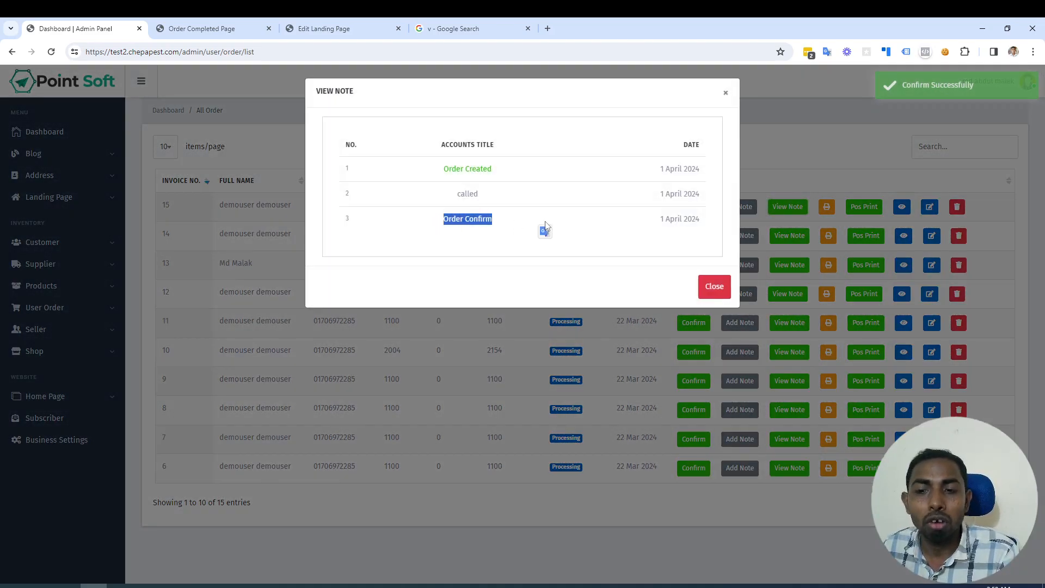
left_click(726, 93)
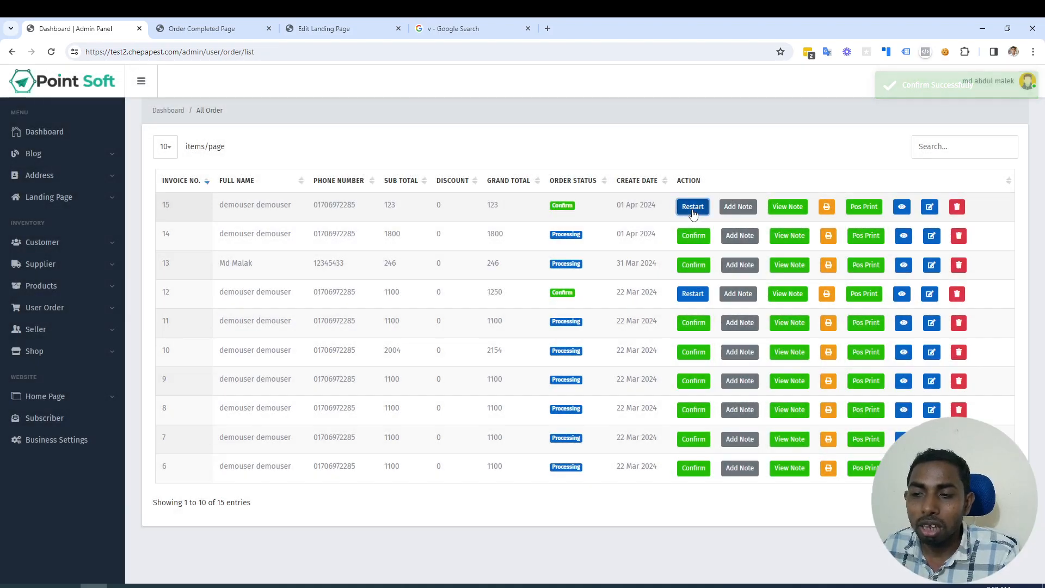
- Restart the confirmed newest order and check its note history for the restart entry
left_click(693, 208)
left_click(495, 180)
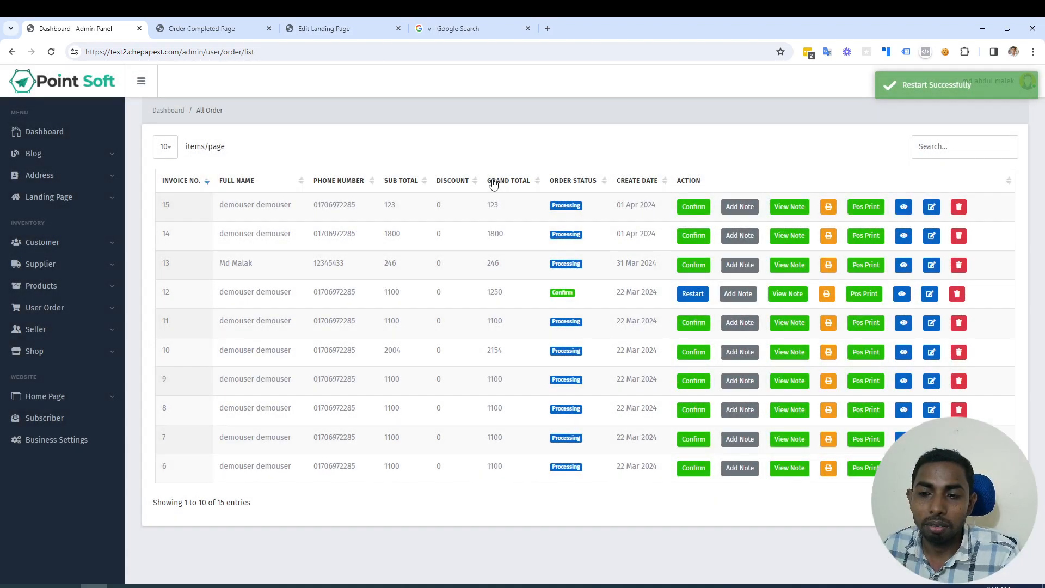
left_click(785, 210)
left_click_drag(431, 246, 525, 249)
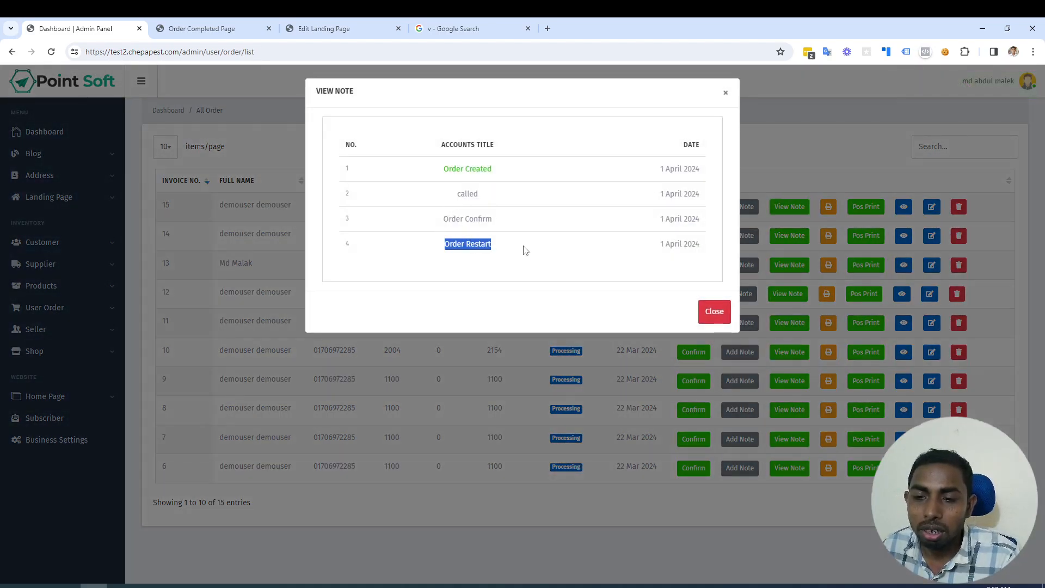
left_click(726, 95)
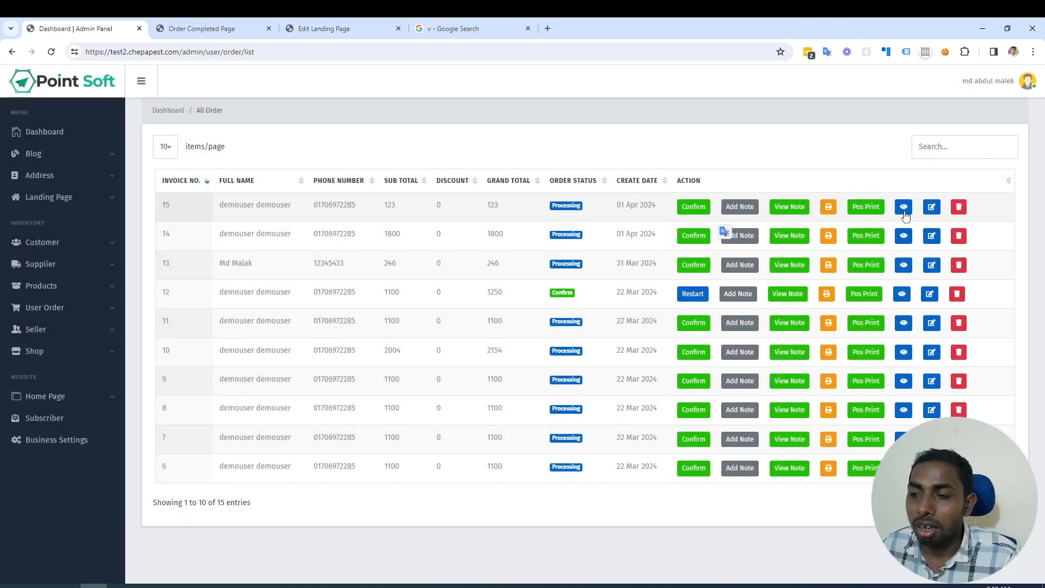
- View the newest order's invoice and print its POS receipt on the POS-58-1 printer
left_click(903, 208)
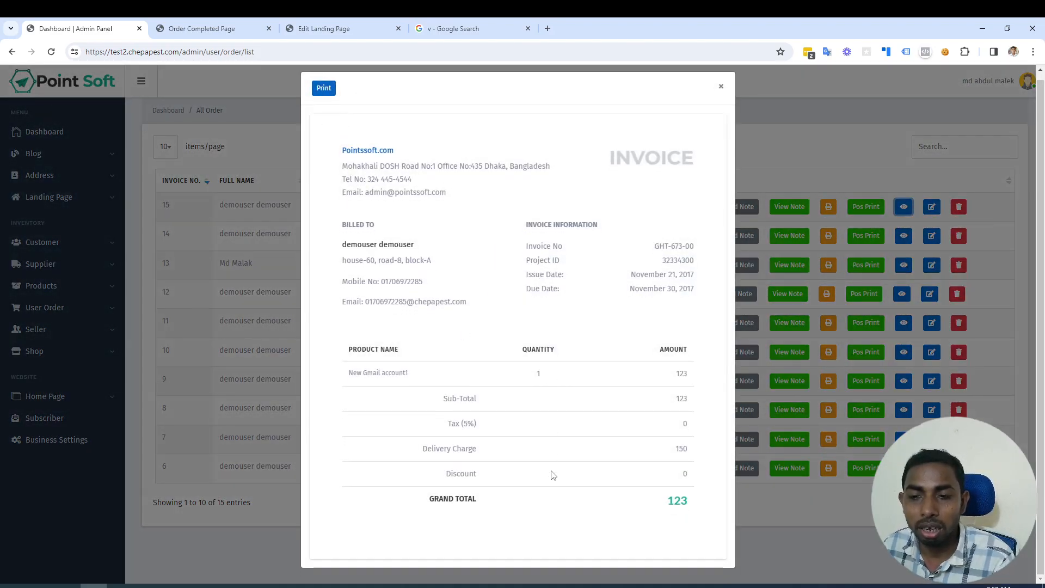
left_click(721, 87)
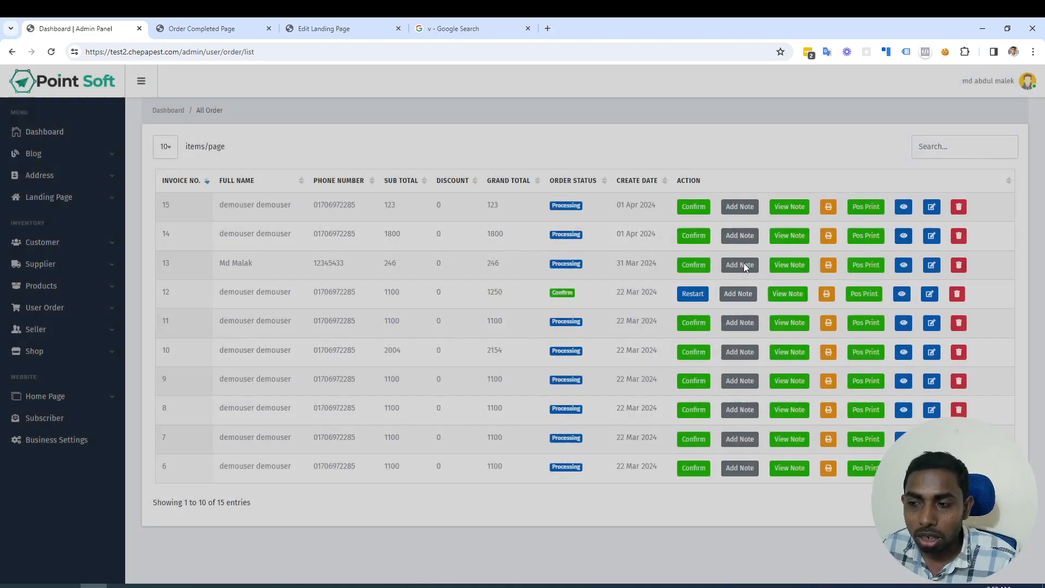
left_click(864, 209)
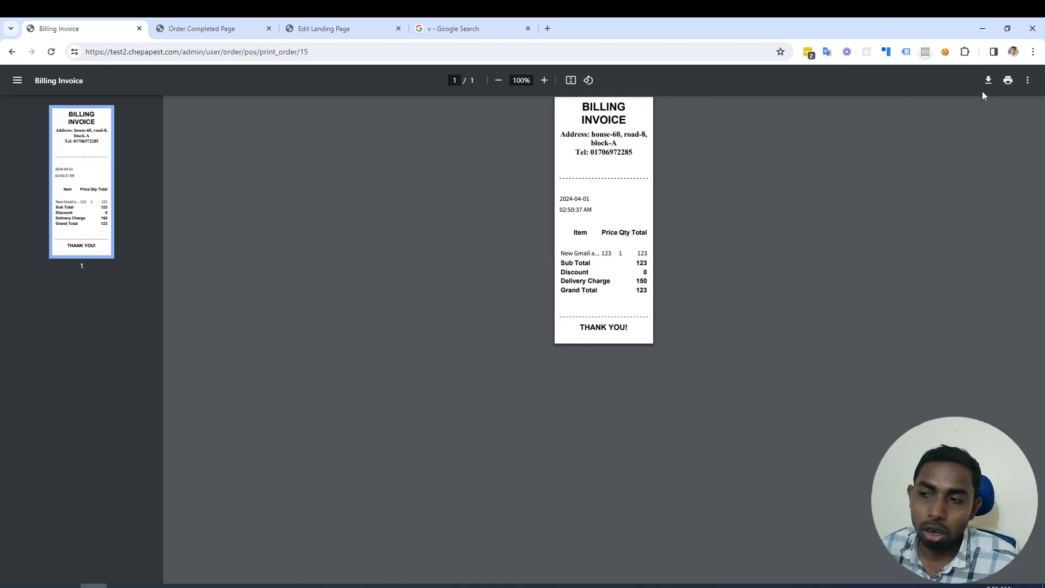
left_click(1008, 81)
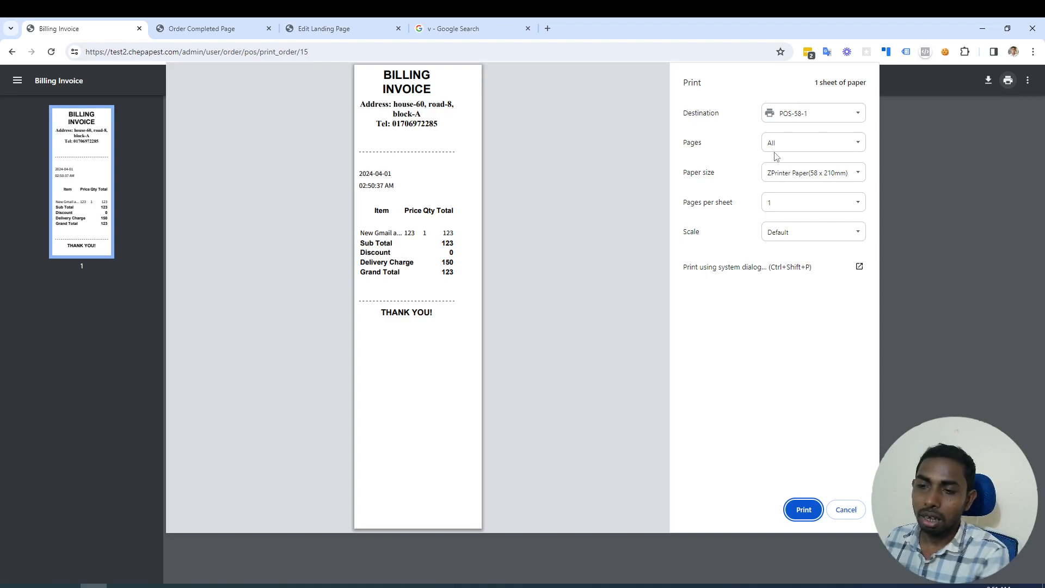
left_click(804, 509)
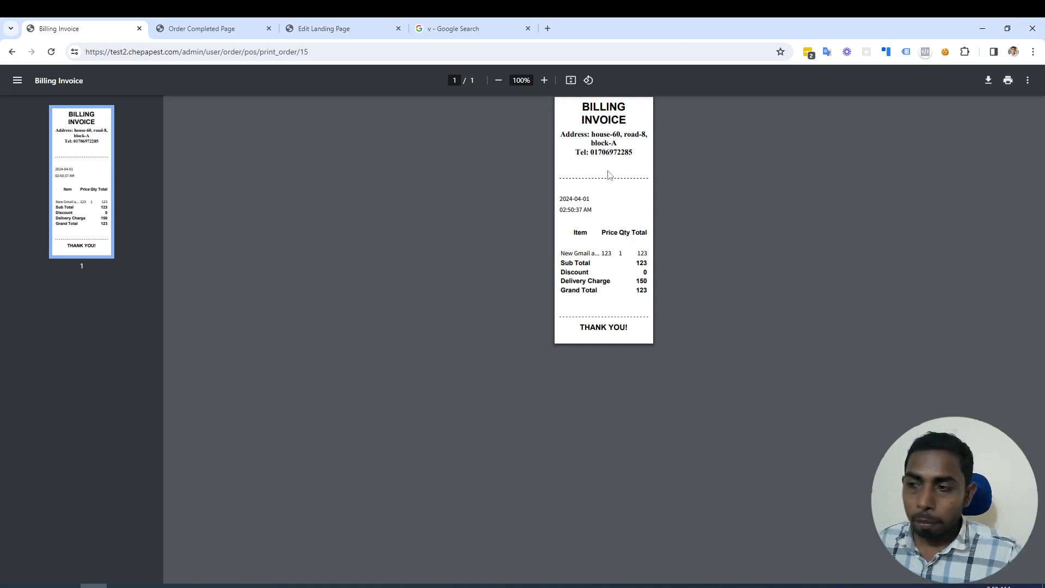
left_click(12, 52)
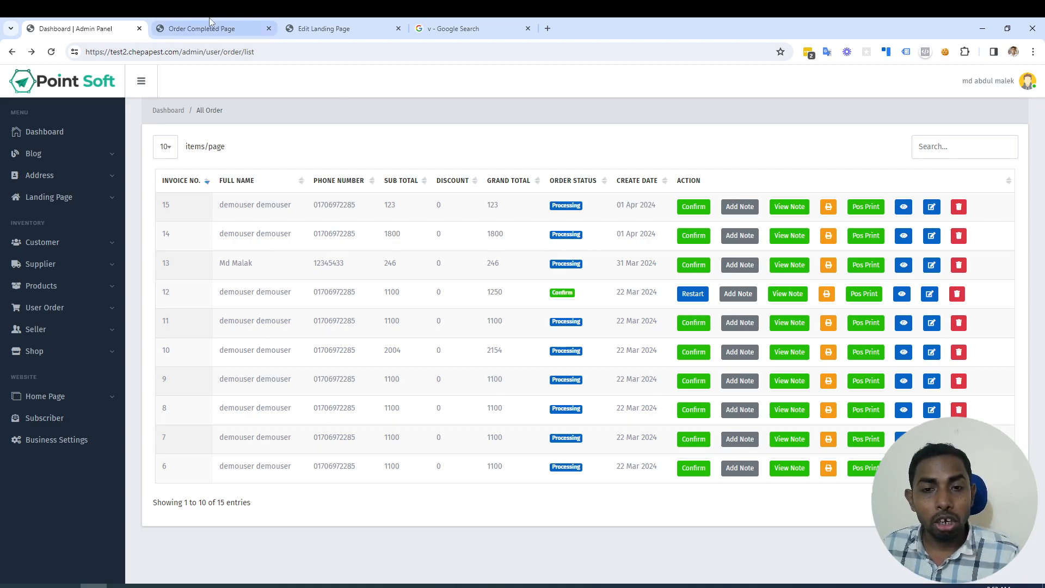
left_click(334, 30)
scroll(566, 359, "down", 8)
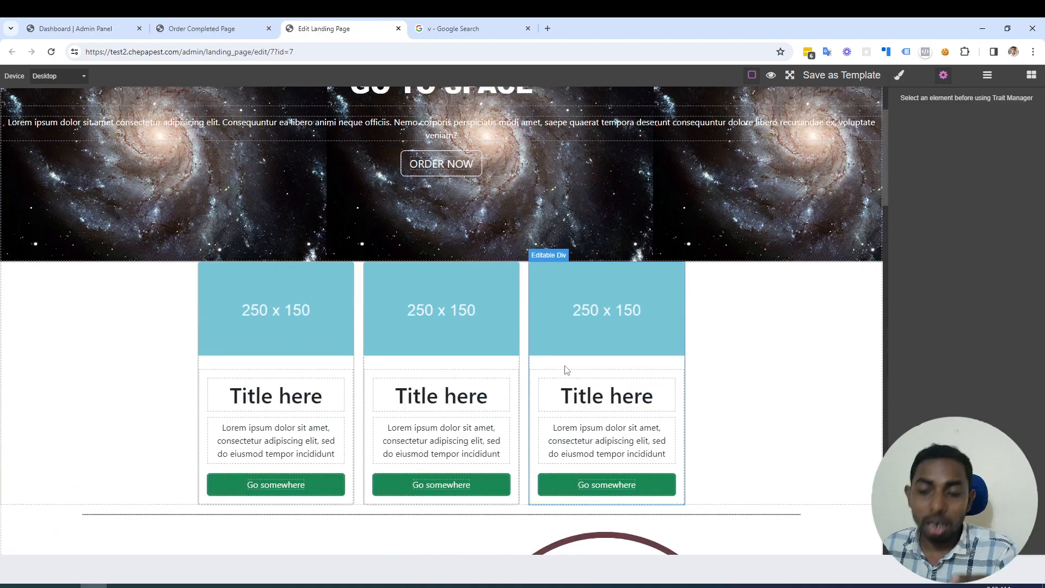
scroll(547, 382, "up", 5)
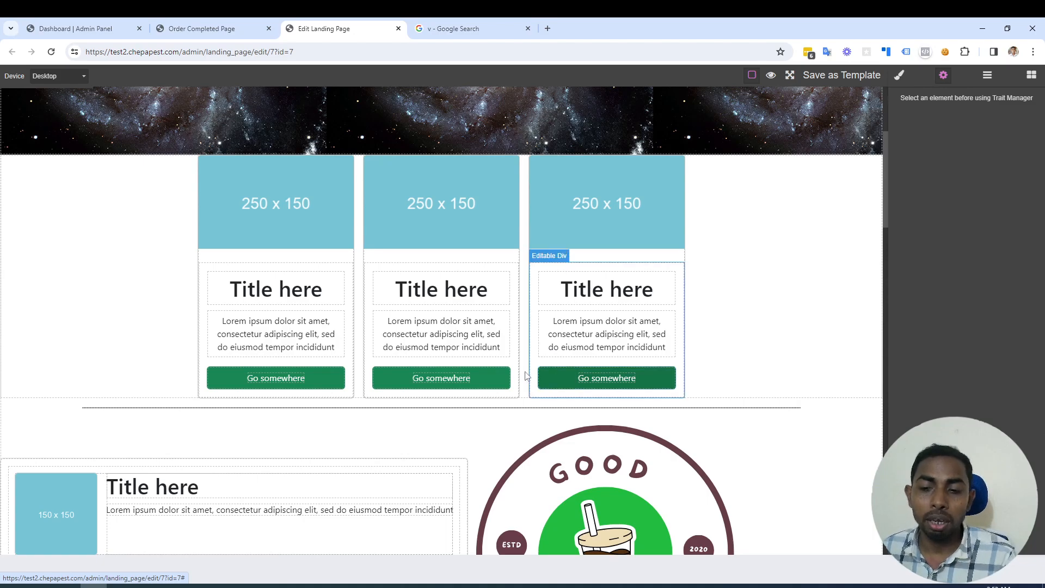
left_click(512, 436)
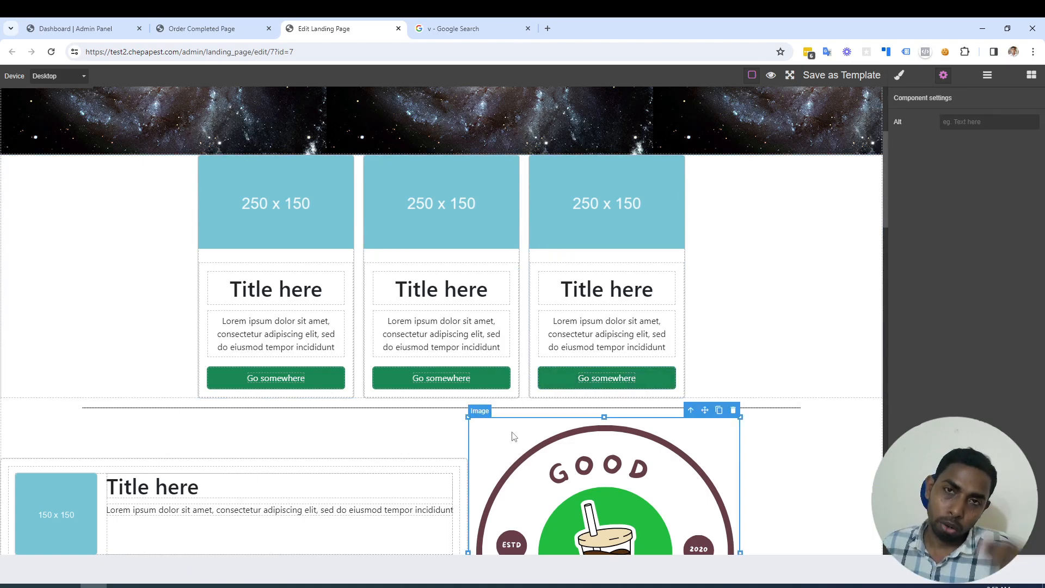
scroll(453, 293, "up", 4)
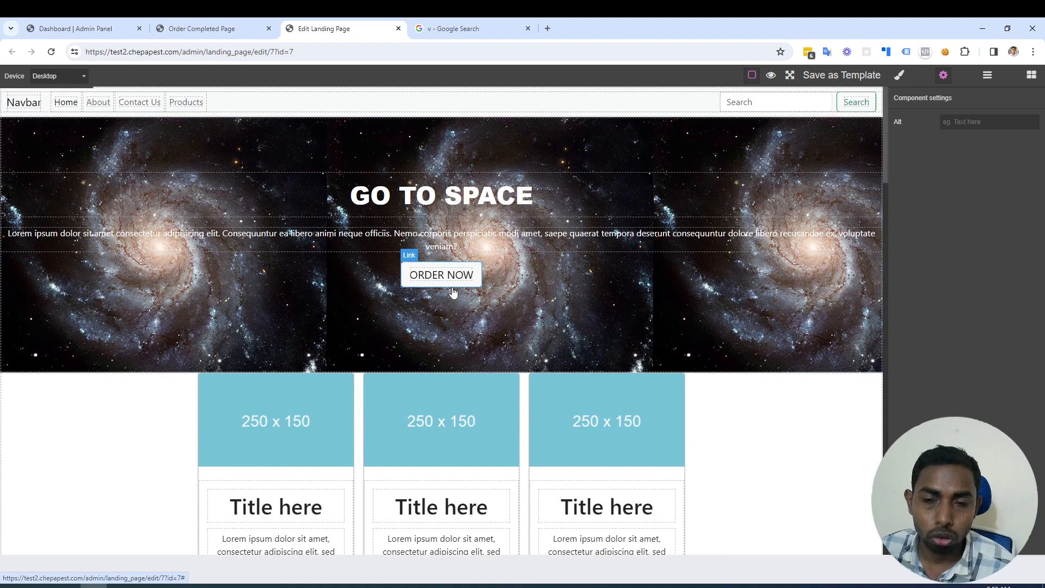
left_click(220, 24)
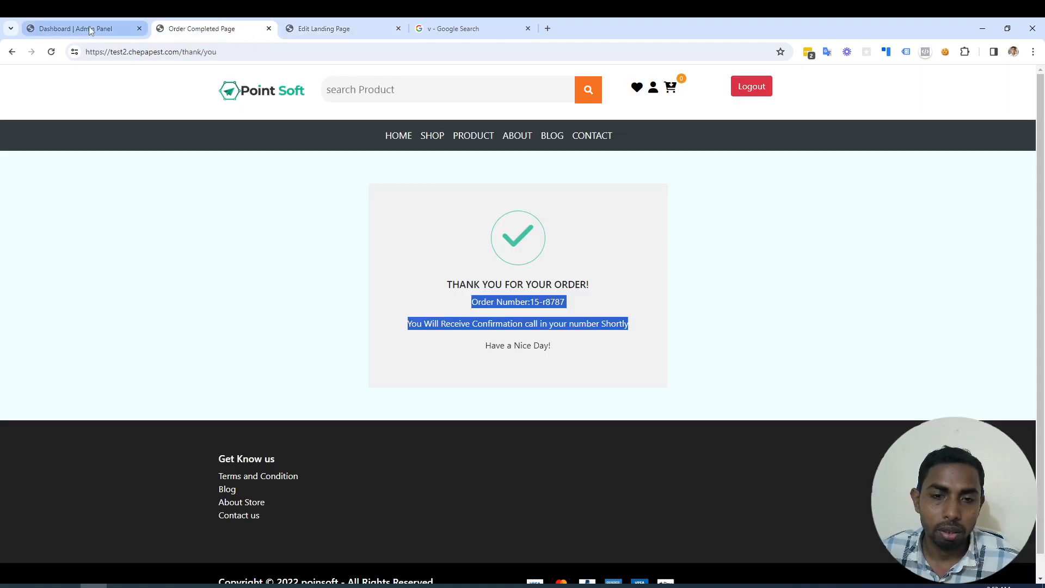